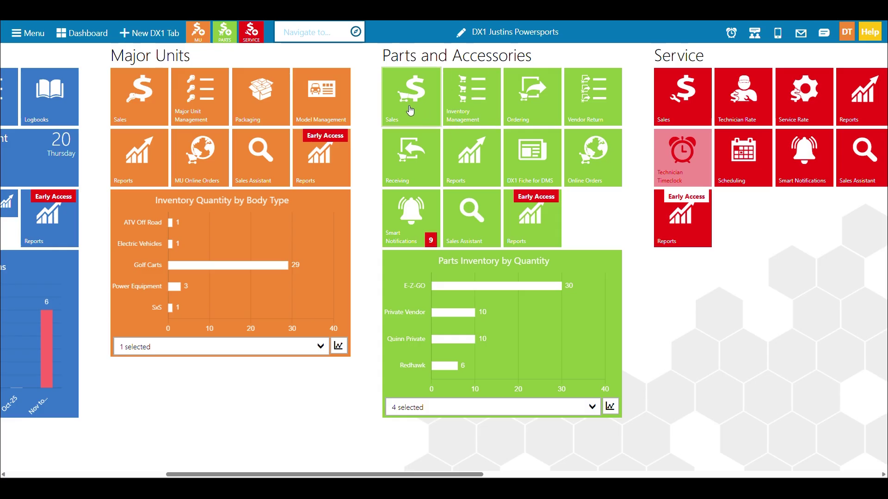
- Open Parts and Accessories sales and collapse the Inventory, Ordering, Management, E-Commerce and Pricing navigation sections
left_click(410, 110)
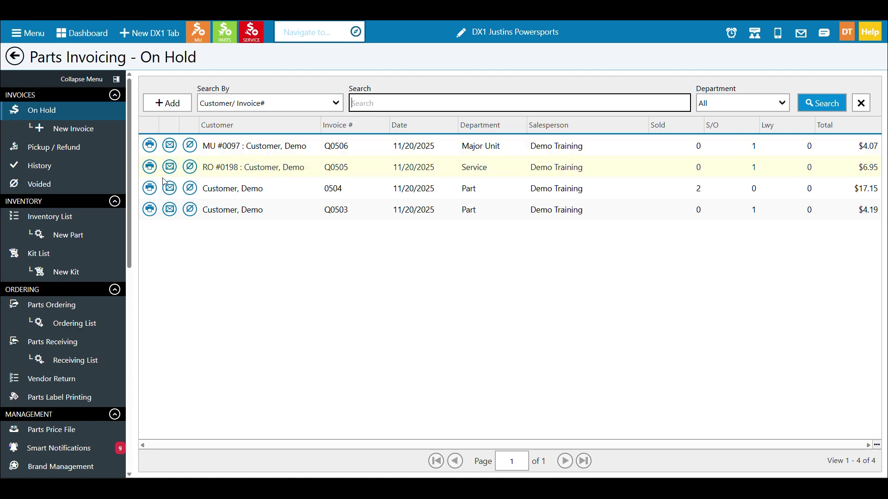
left_click(114, 202)
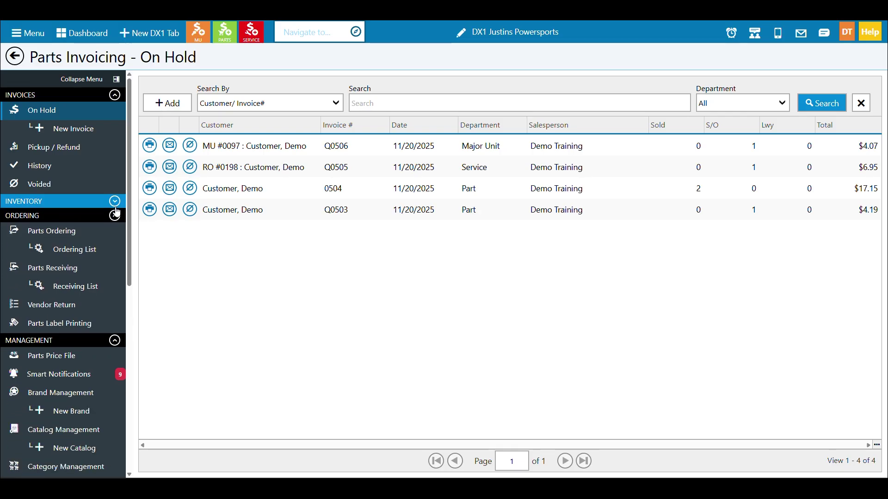
left_click(117, 217)
left_click(116, 230)
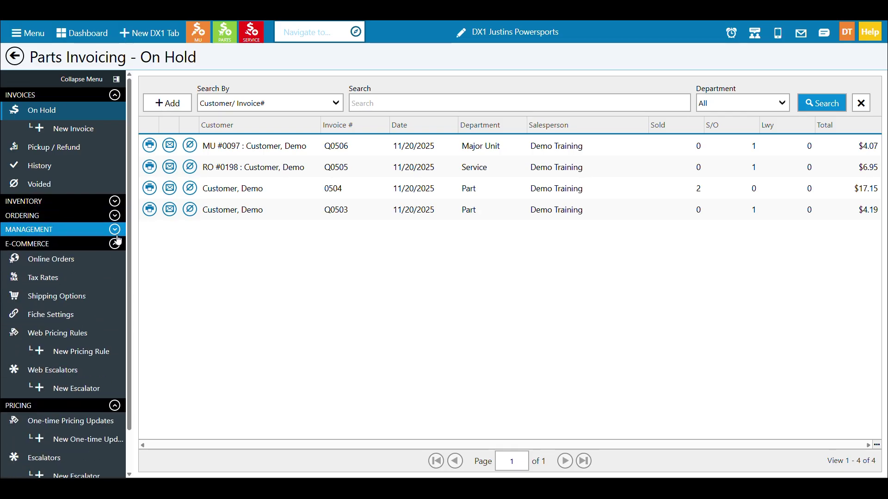
left_click(117, 243)
left_click(115, 259)
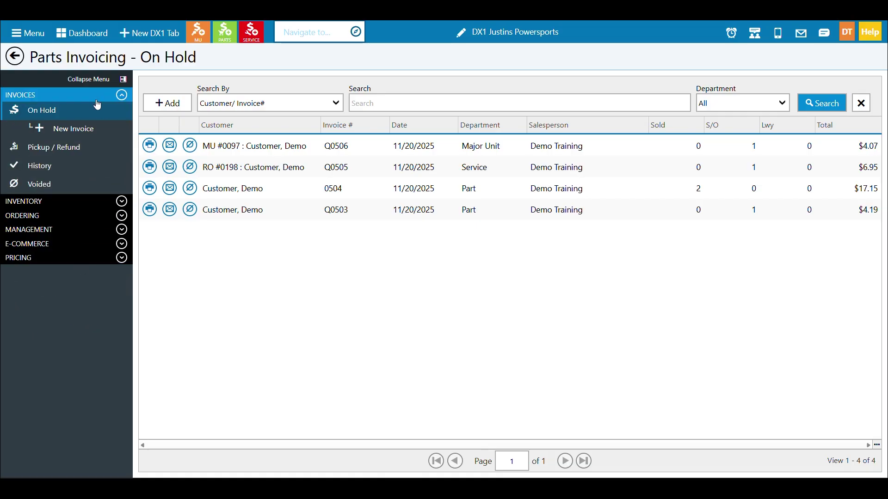
- Expand the Inventory and Ordering navigation sections and open the Parts Ordering page
left_click(122, 201)
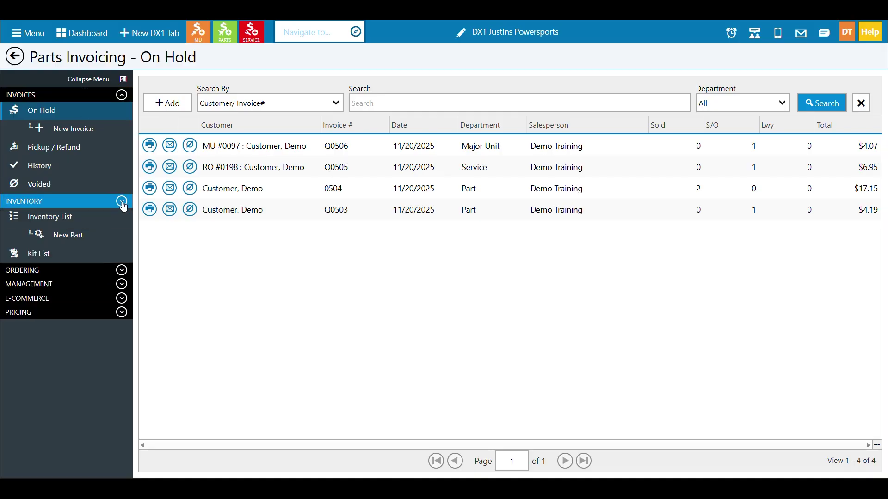
left_click(122, 288)
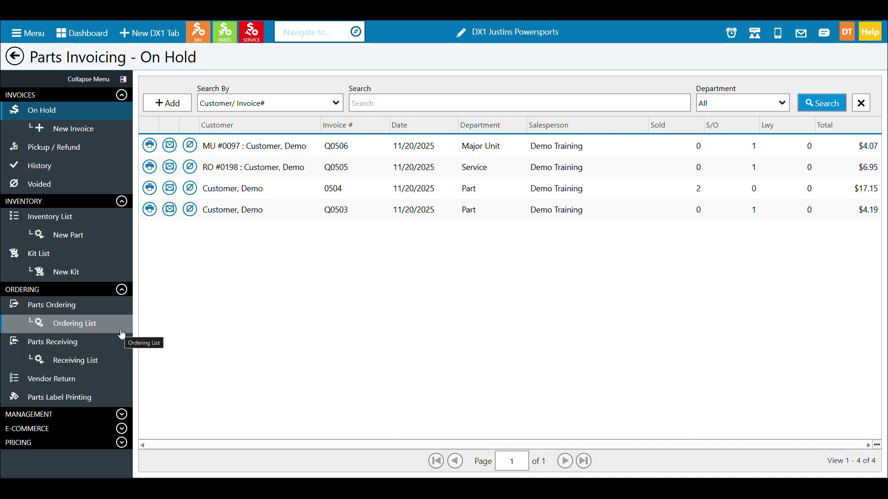
left_click(101, 314)
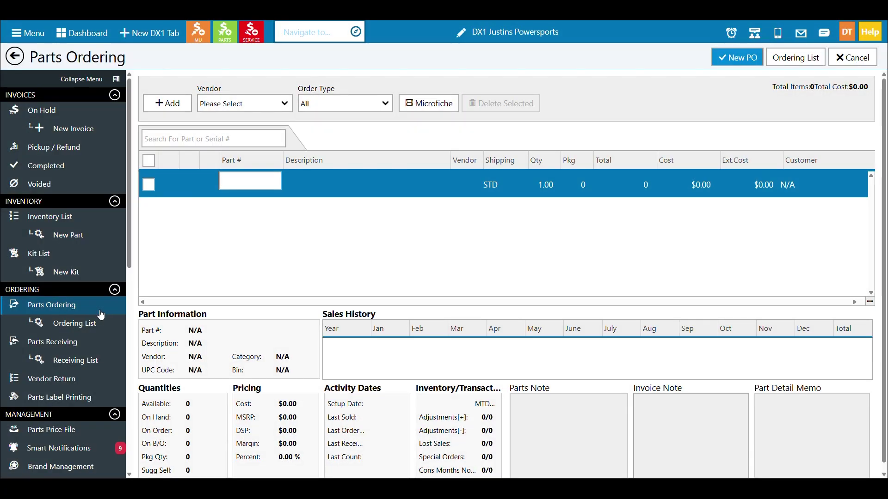
- Return to the On Hold invoices and collapse all navigation sections except Invoices
left_click(87, 113)
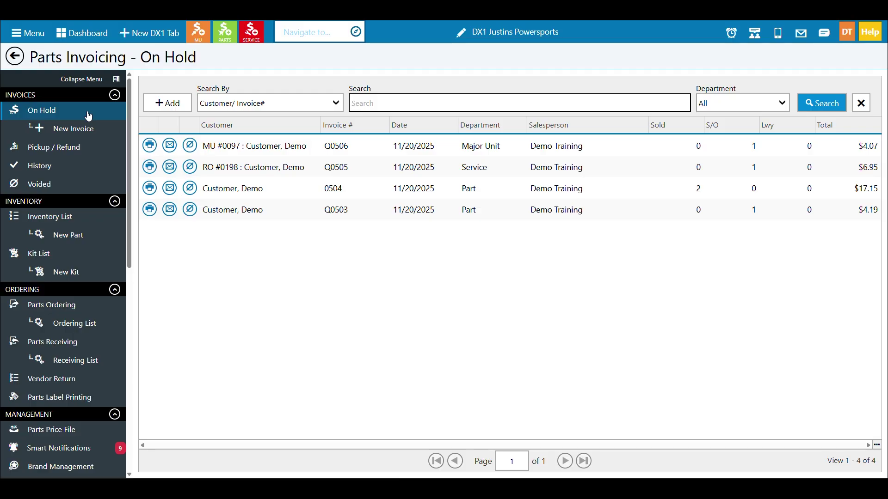
left_click(114, 202)
left_click(115, 216)
left_click(115, 230)
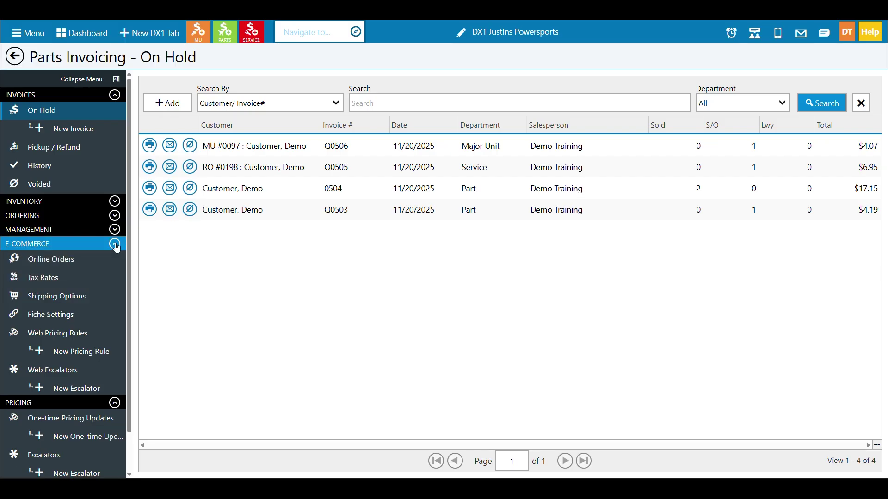
left_click(115, 245)
left_click(121, 258)
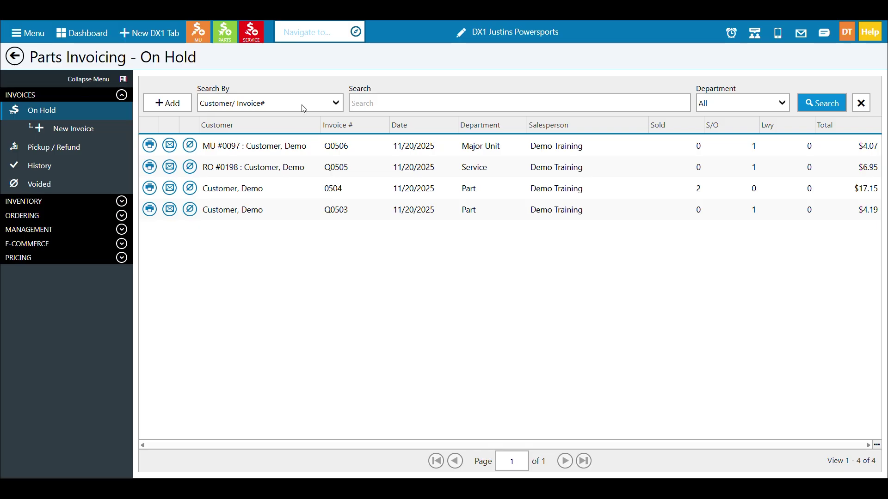
- Search the on-hold invoices for the $17.15 part invoice's number, clear the search, and review the available Search By options
left_click(397, 100)
type("504")
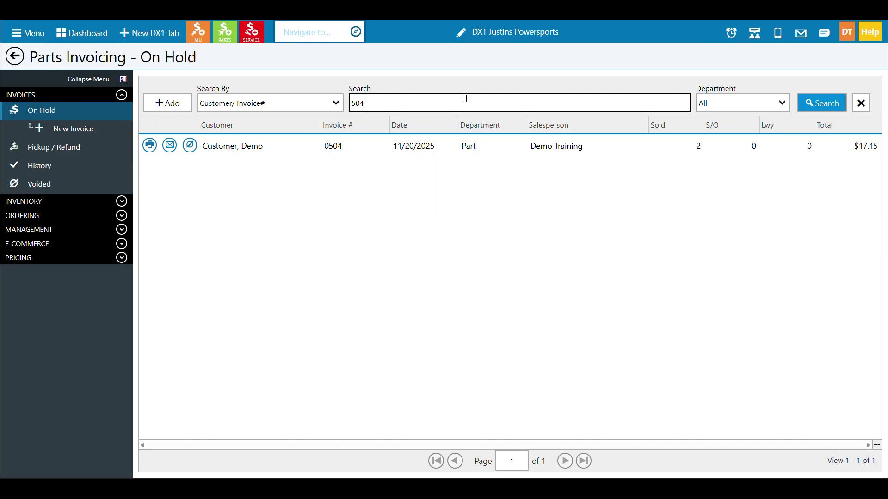
left_click(861, 102)
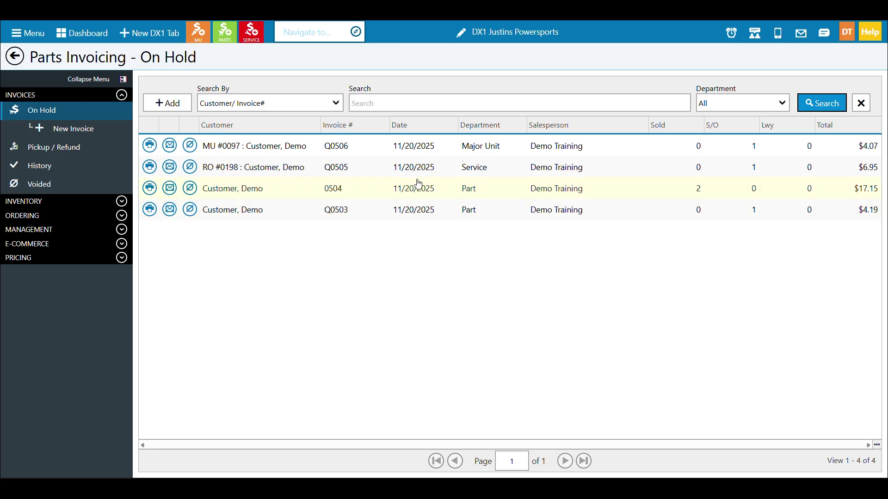
left_click(337, 103)
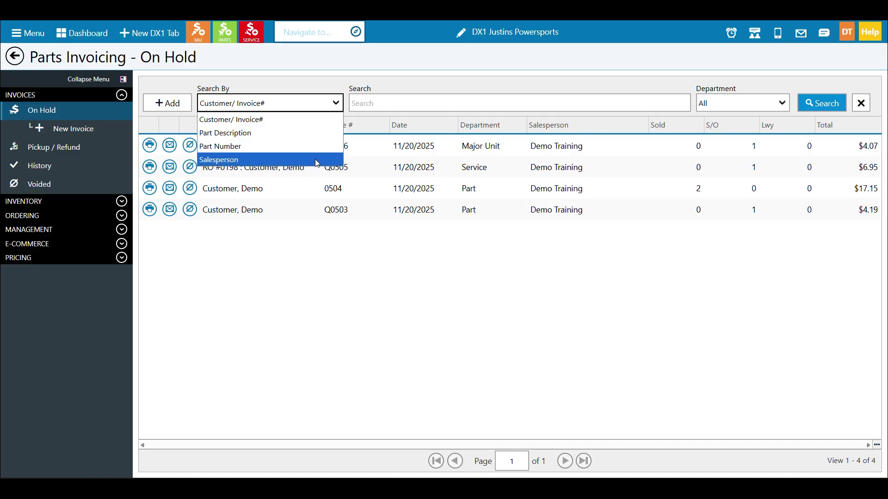
left_click(490, 250)
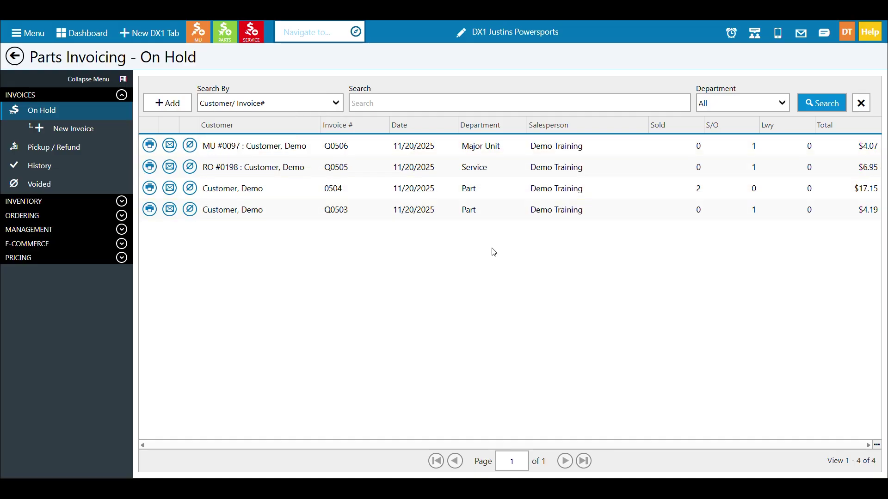
- Filter the on-hold invoices by the Service department and, in a second search, by Major Unit
left_click(782, 109)
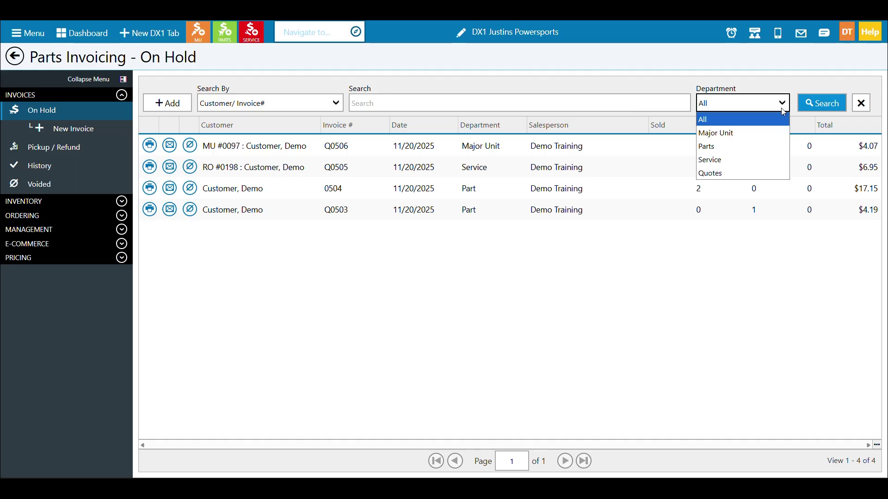
left_click(773, 160)
left_click(822, 105)
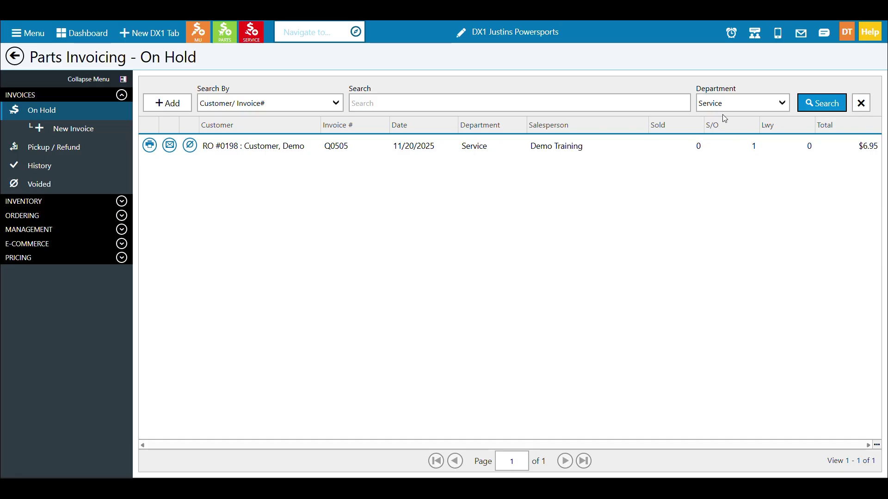
left_click(766, 106)
left_click(755, 133)
left_click(822, 110)
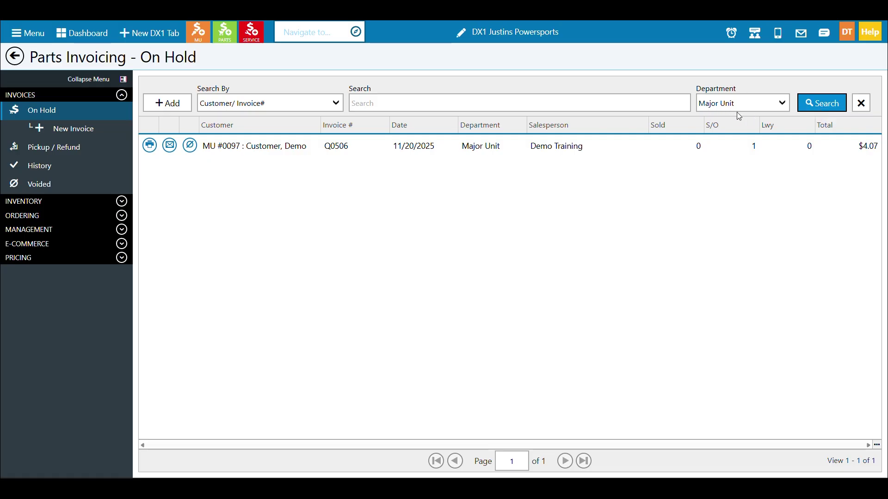
- Set the Department filter back to All and rerun the on-hold invoice search
left_click(749, 102)
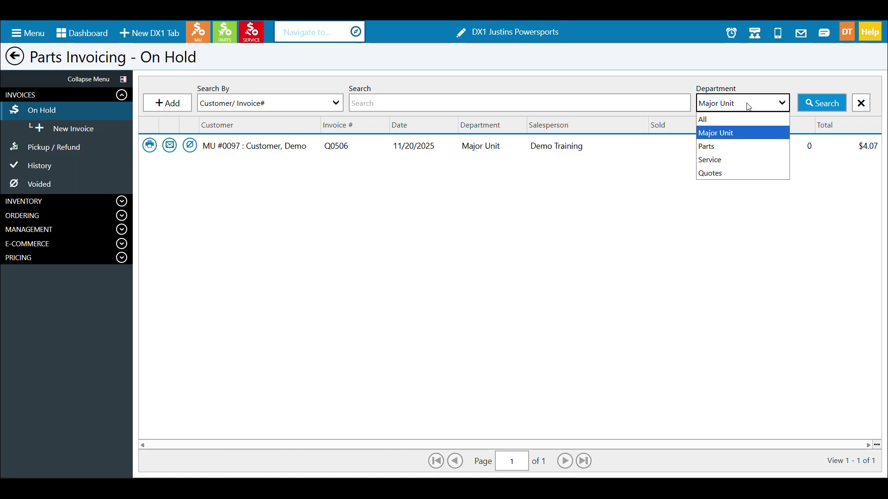
left_click(740, 118)
left_click(810, 111)
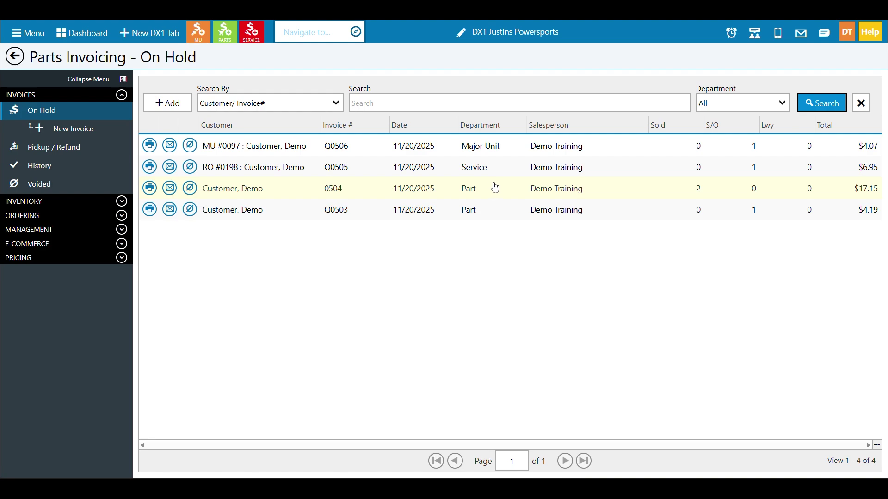
- Rearrange the invoice list so the Department column comes before Date, and reset the grid to its default layout
left_click_drag(590, 130, 520, 131)
left_click_drag(606, 127, 484, 124)
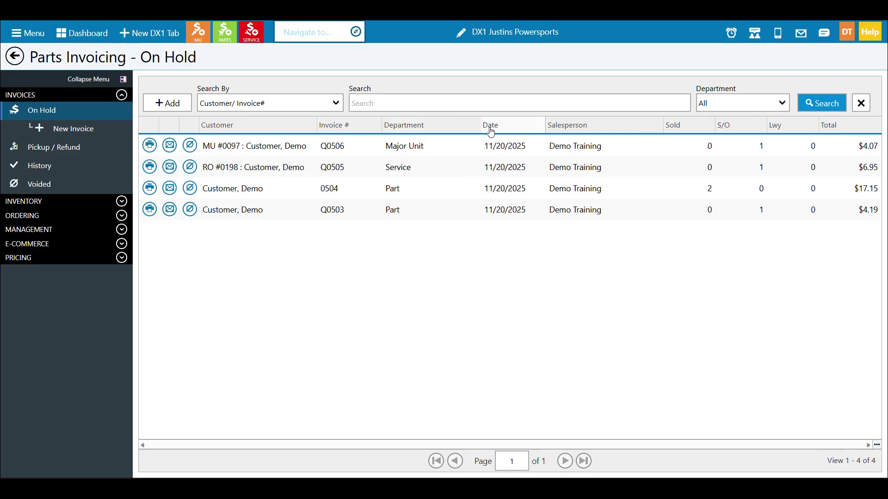
left_click(873, 445)
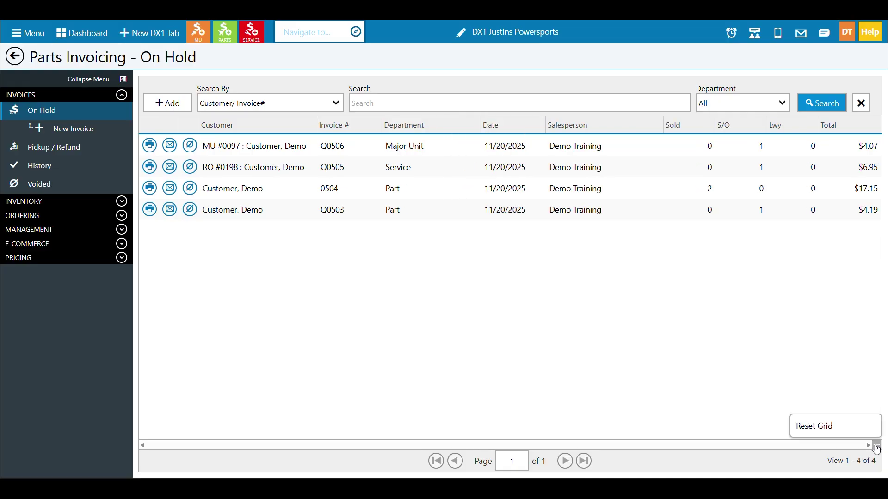
left_click(862, 435)
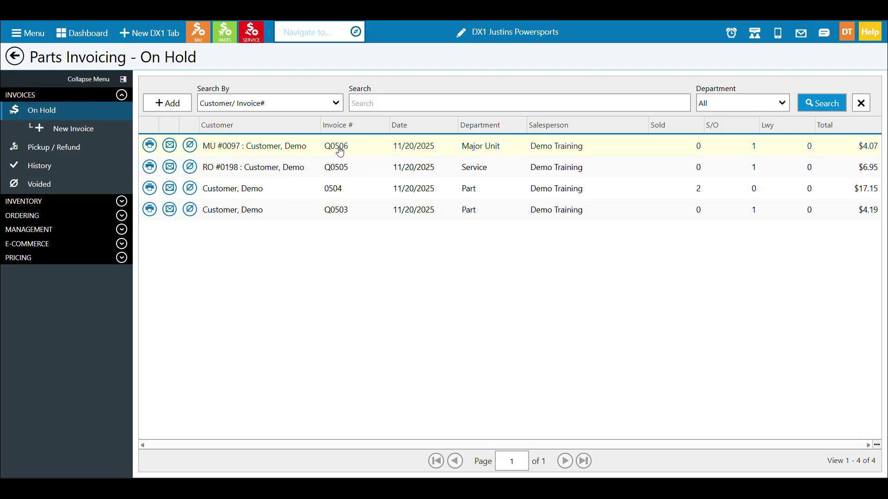
- View the Major Unit invoice's sale details, and check its receipt options with Internal Send turned on before cancelling
left_click(360, 146)
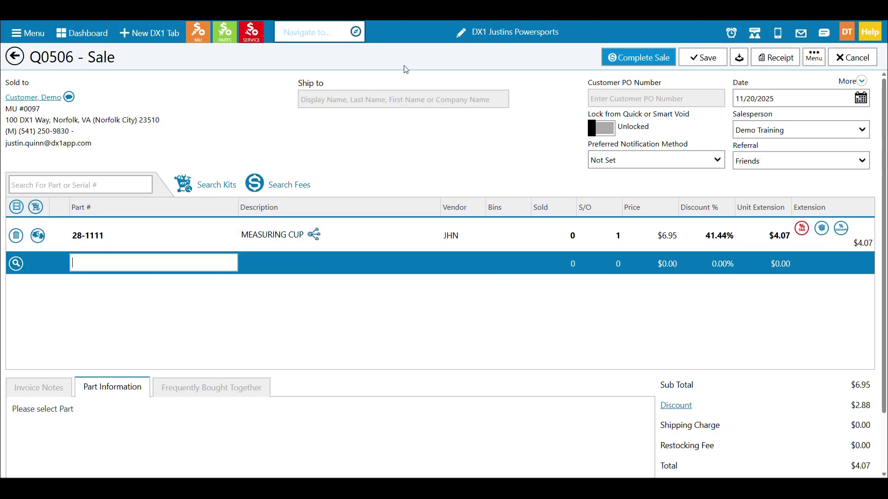
left_click(15, 56)
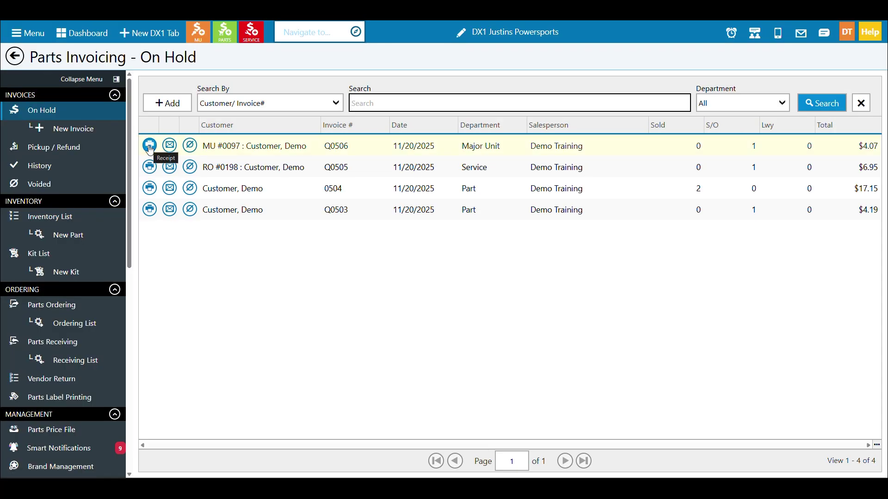
left_click(149, 146)
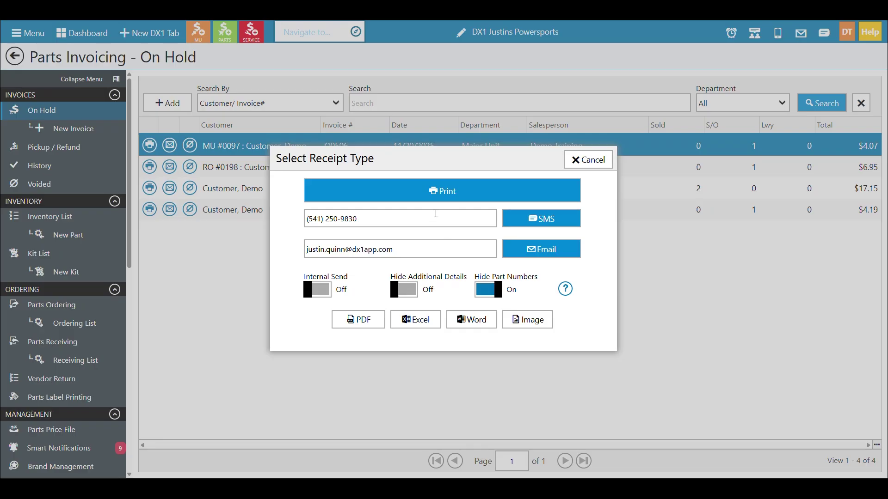
left_click(327, 294)
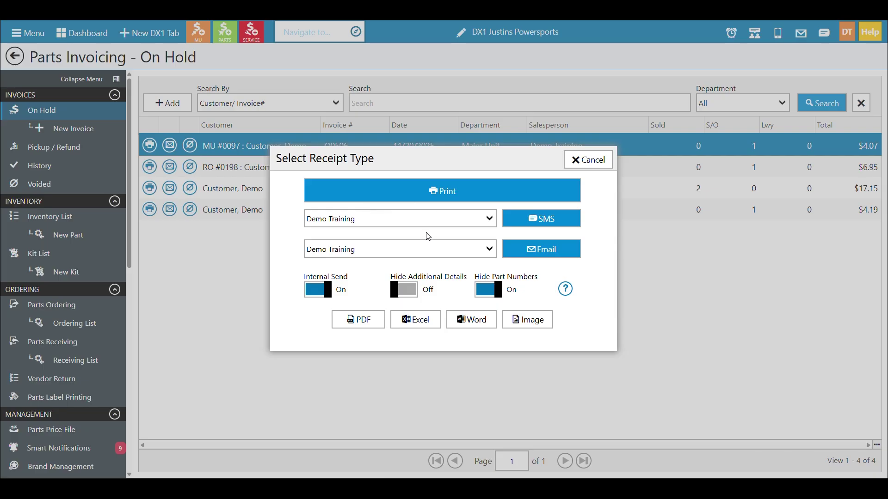
left_click(593, 161)
- Examine the Send Email form for the Major Unit invoice, including its template, recipient fields and message body, and cancel it
left_click(170, 146)
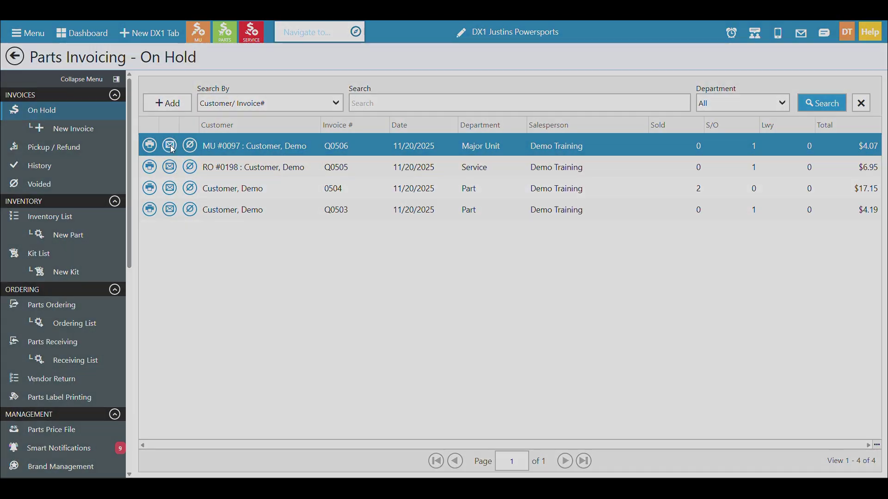
left_click(801, 274)
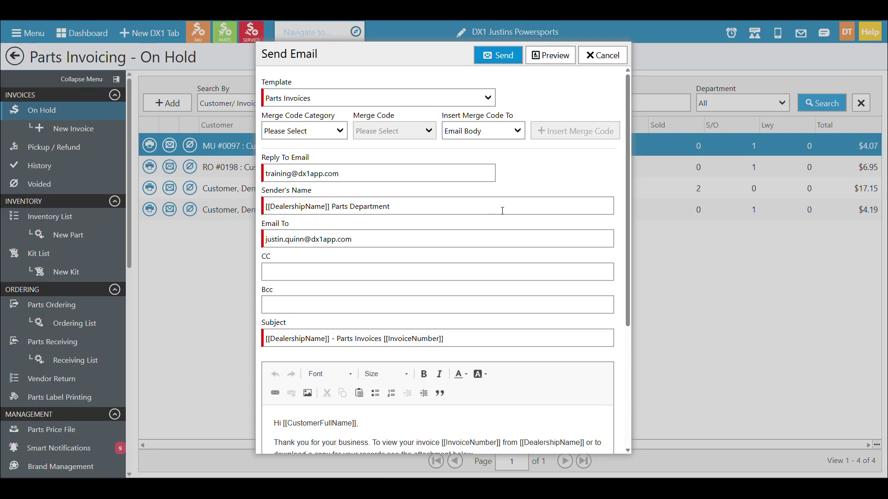
scroll(506, 201, "down", 2)
scroll(507, 200, "up", 2)
scroll(506, 202, "down", 4)
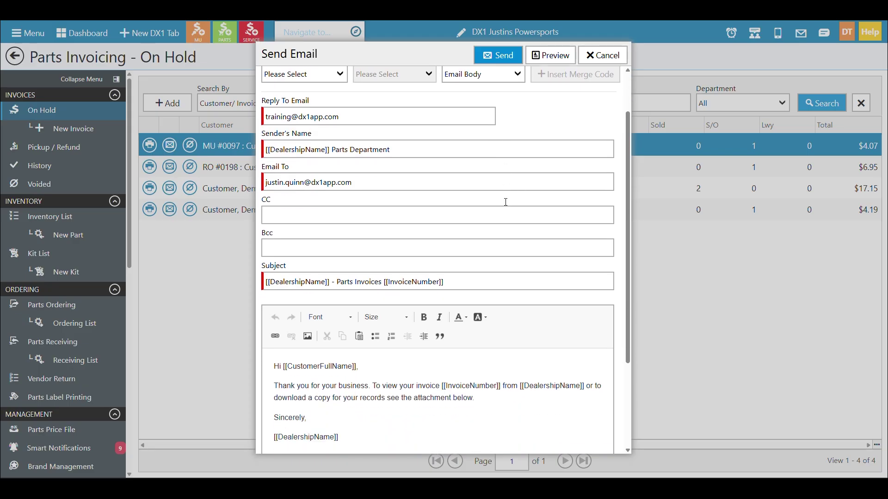
scroll(506, 204, "up", 4)
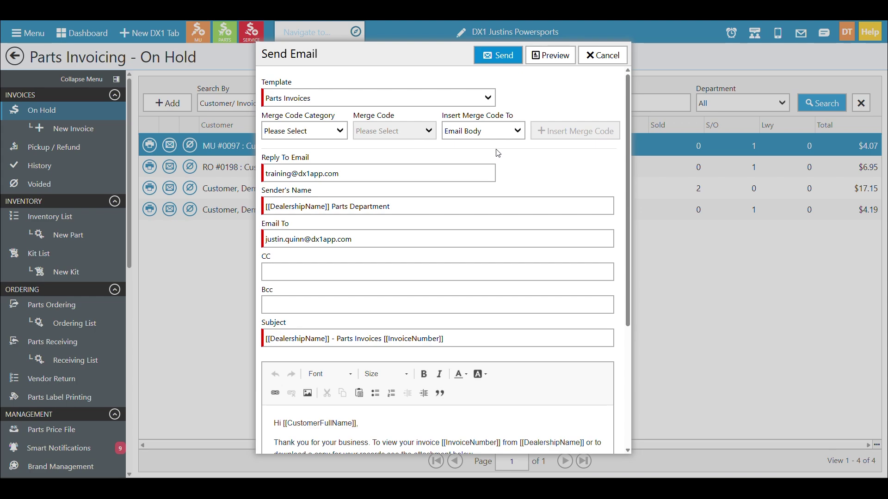
left_click(594, 57)
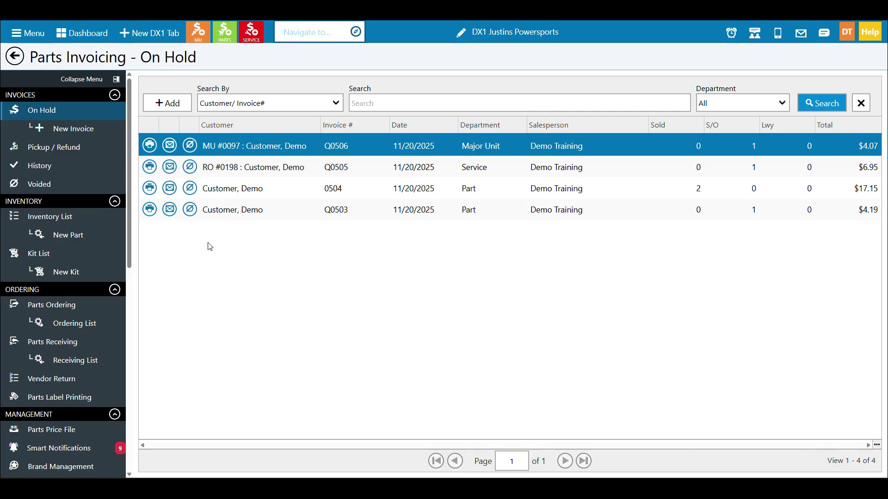
- Void the $4.19 Part department quote in the on-hold list
left_click(189, 210)
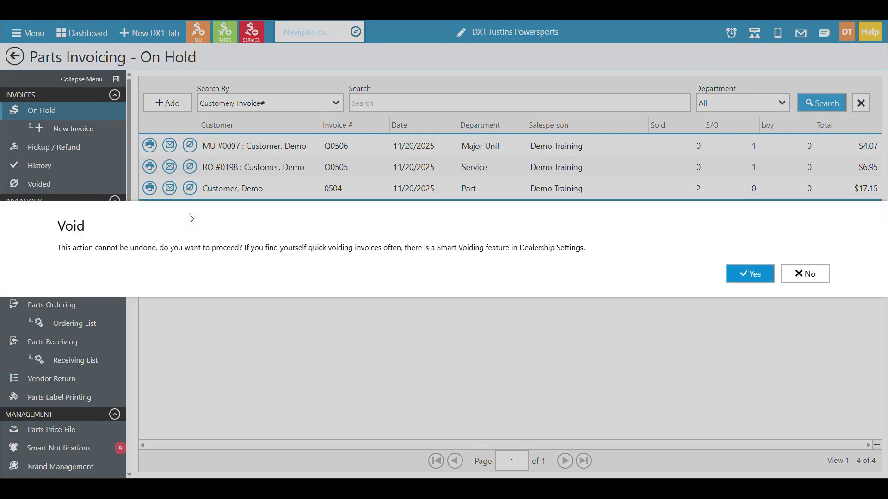
left_click(756, 280)
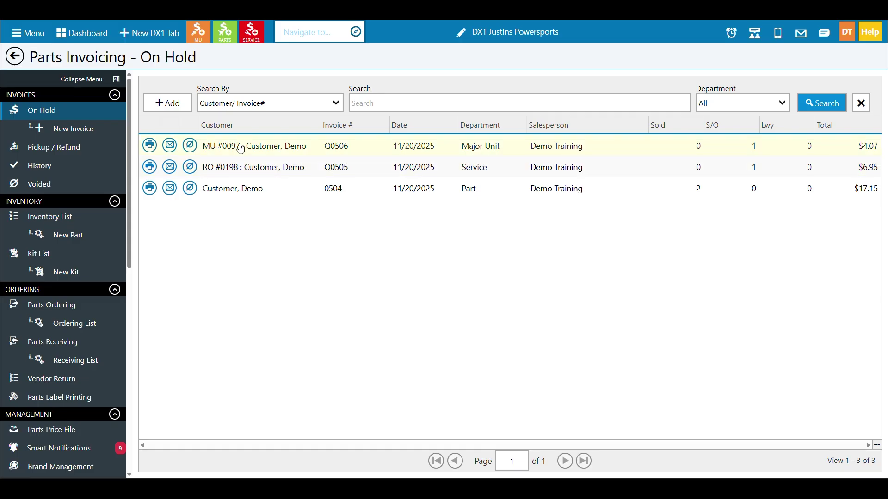
- Start a new parts invoice and search the parts inventory by Part # for in-inventory parts, excluding discontinued ones
left_click(180, 109)
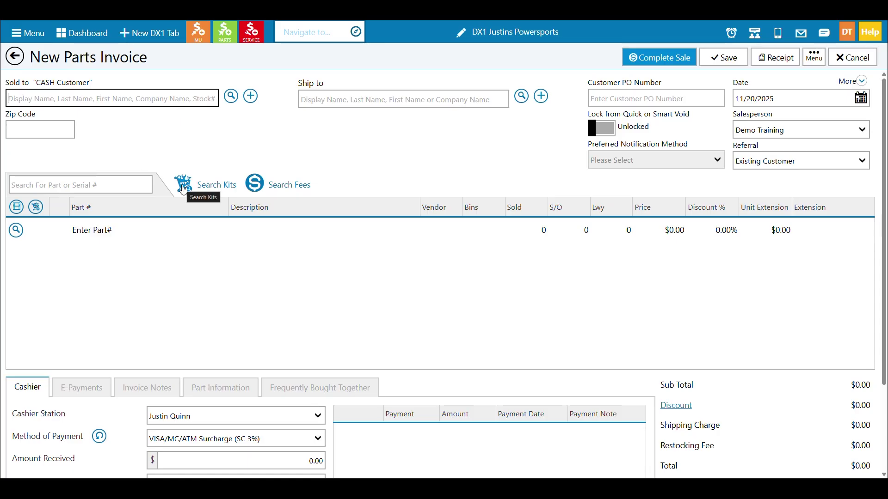
left_click(16, 231)
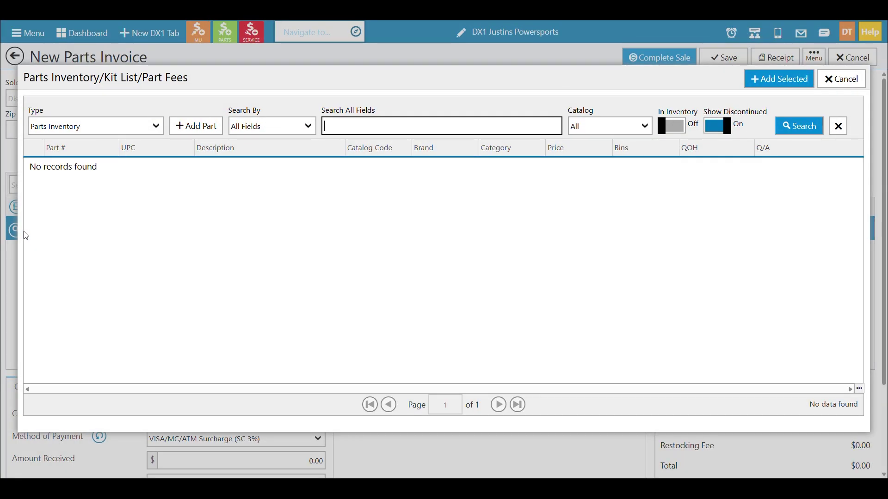
left_click(680, 125)
left_click(719, 126)
left_click(287, 127)
left_click(291, 156)
left_click(807, 127)
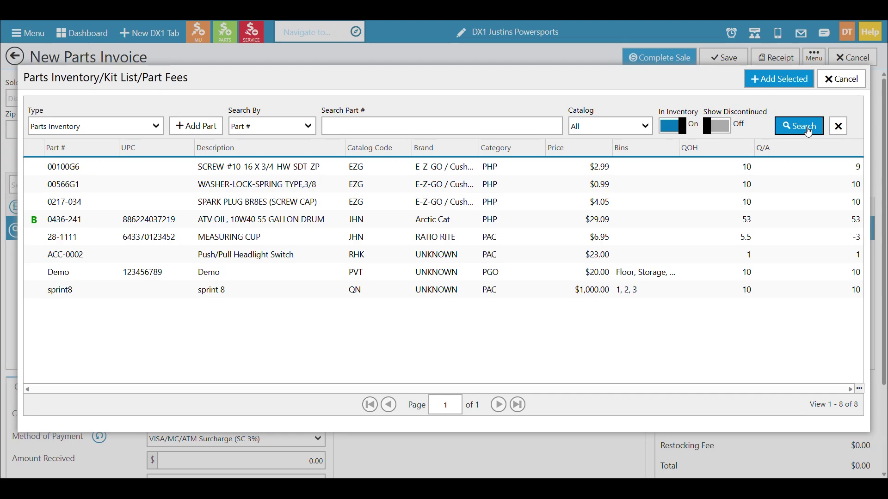
- Add washer 00566G1 to the invoice, save it with Do Not Reduce QA, and return to the on-hold list
left_click(788, 184)
left_click(785, 82)
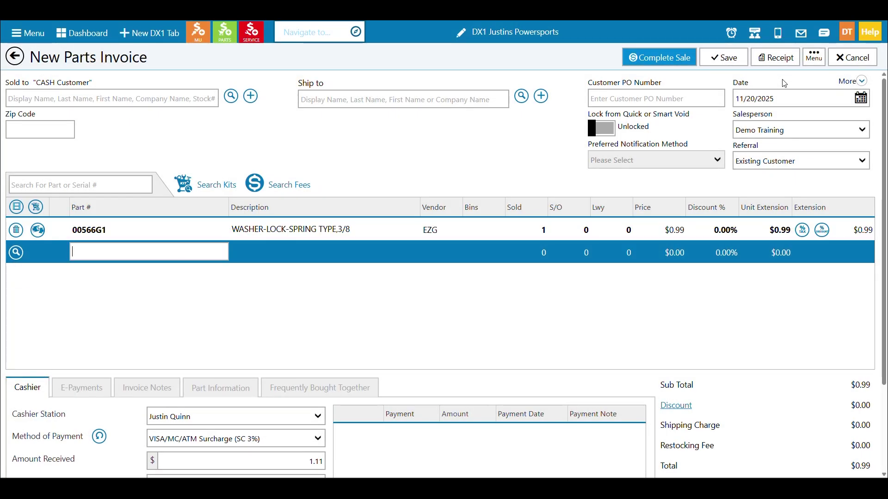
left_click(734, 64)
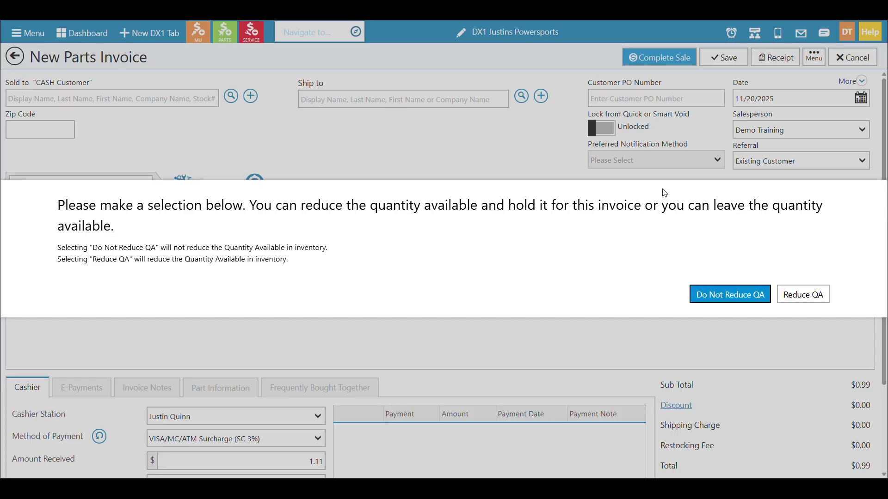
left_click(703, 298)
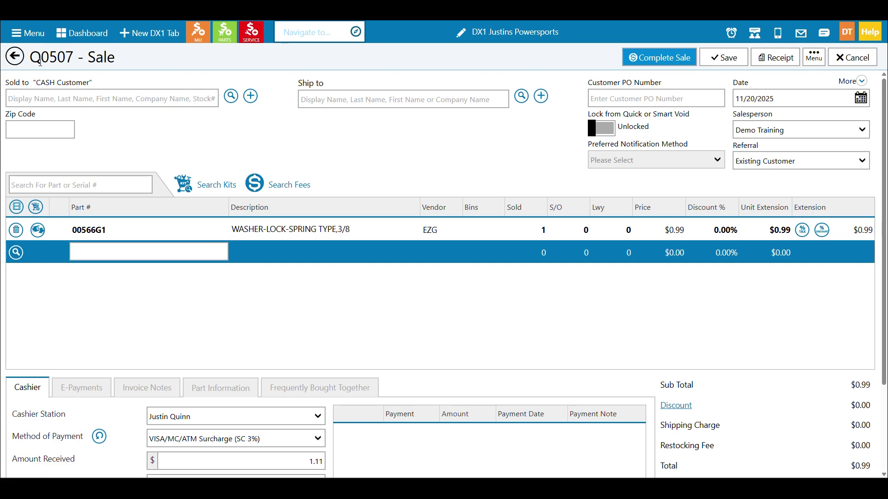
left_click(10, 61)
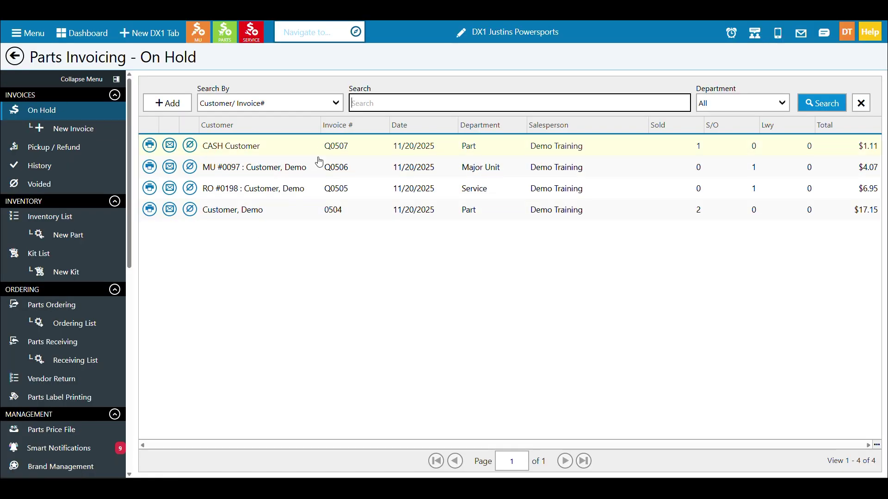
- Start a second parts invoice and list in-inventory, non-discontinued parts searched by Part #
left_click(163, 103)
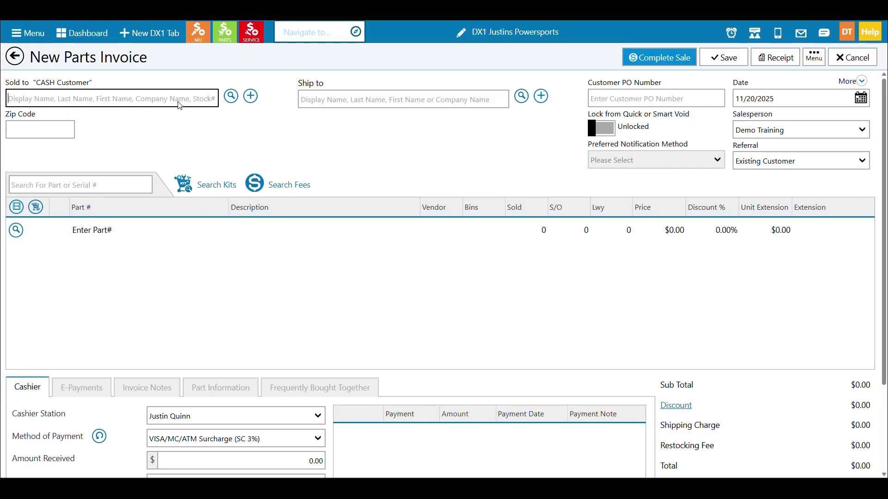
left_click(16, 230)
left_click(272, 125)
left_click(259, 154)
left_click(671, 127)
left_click(706, 127)
left_click(798, 126)
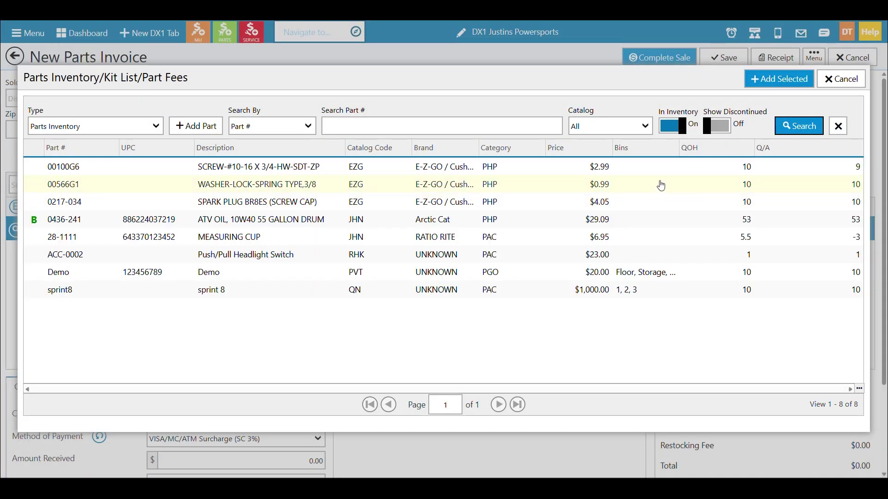
- Add washer 00566G1 to the second invoice and save it with Reduce QA
left_click(662, 185)
left_click(779, 79)
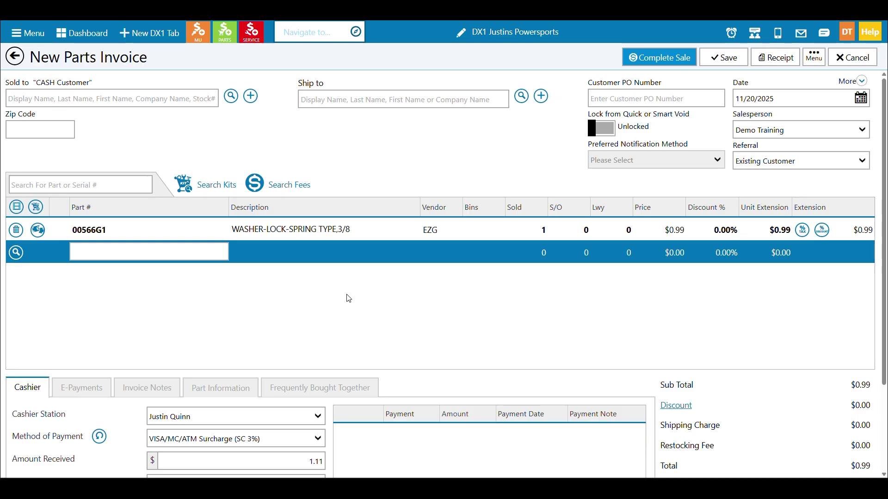
left_click(726, 59)
left_click(790, 298)
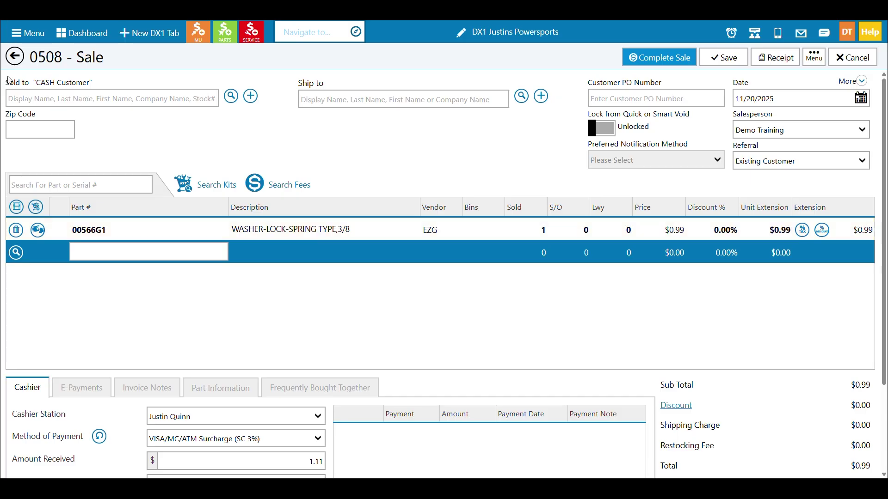
- Start another parts invoice for part 00566G1, using the saved invoice's part number, and check its Items On Hand But Not Available
left_click(104, 229)
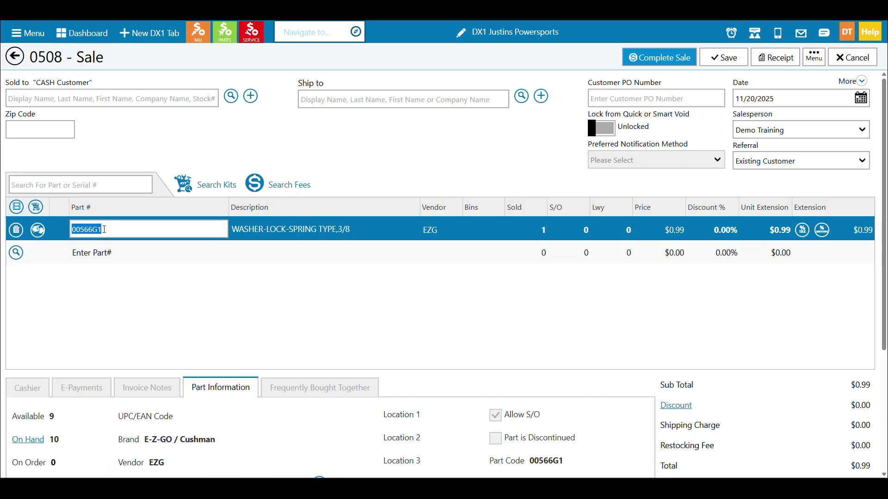
left_click(18, 63)
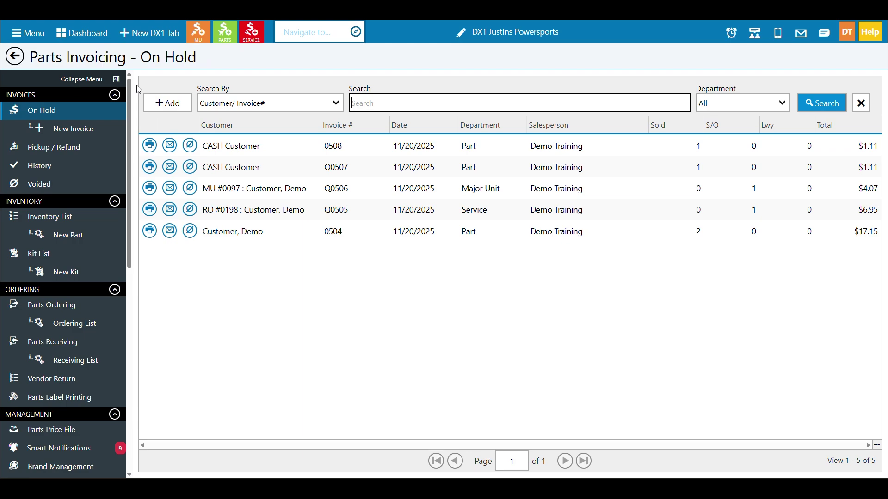
left_click(163, 102)
left_click(120, 237)
type("00566G1")
key("Return")
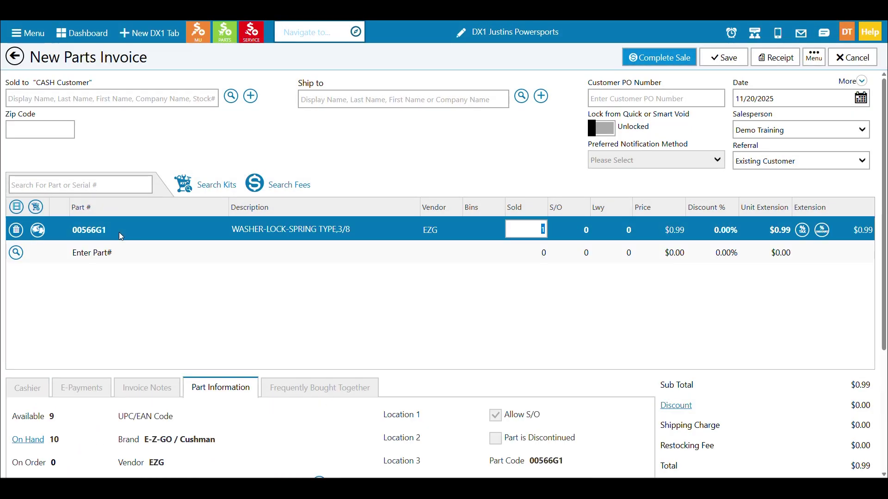
left_click(40, 448)
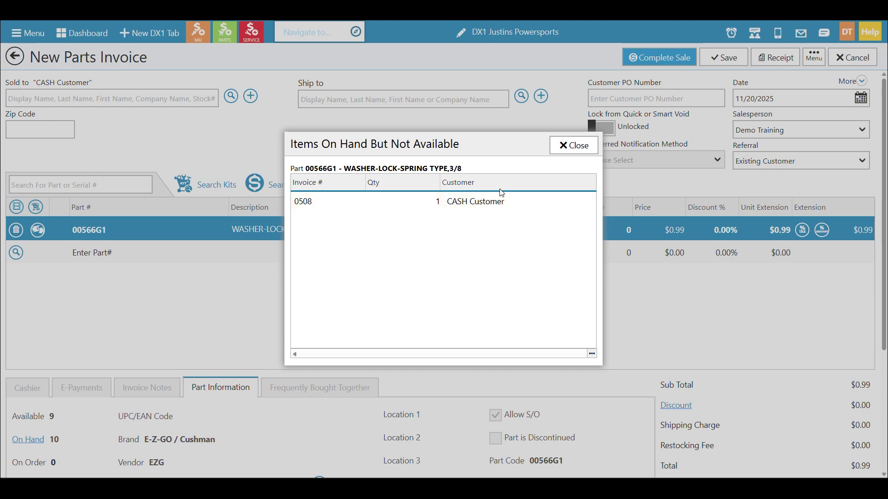
left_click(569, 147)
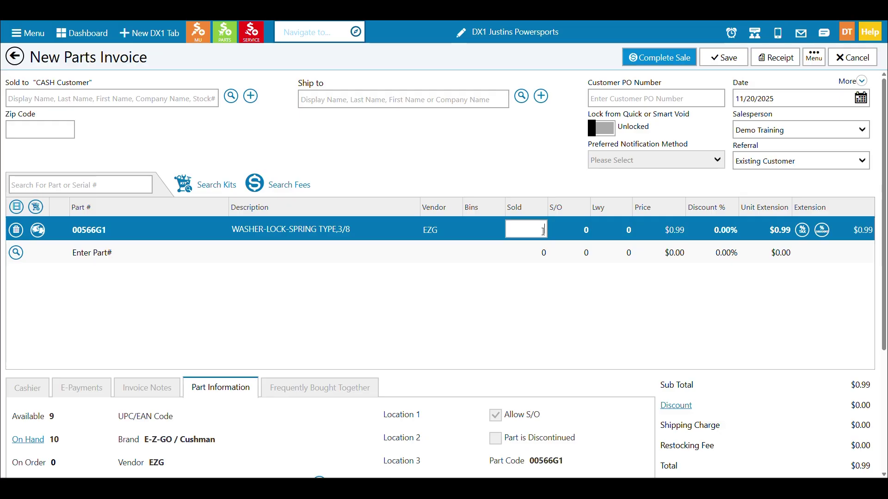
- Set the washer's sold quantity to 0 and Lwy quantity to 1, and leave the new invoice without saving
key("Tab")
key("Tab")
type("1")
key("Tab")
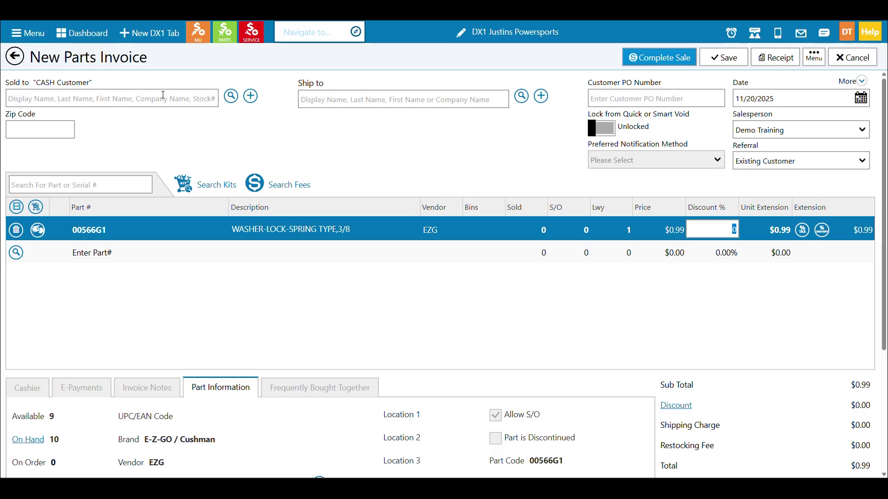
left_click(15, 56)
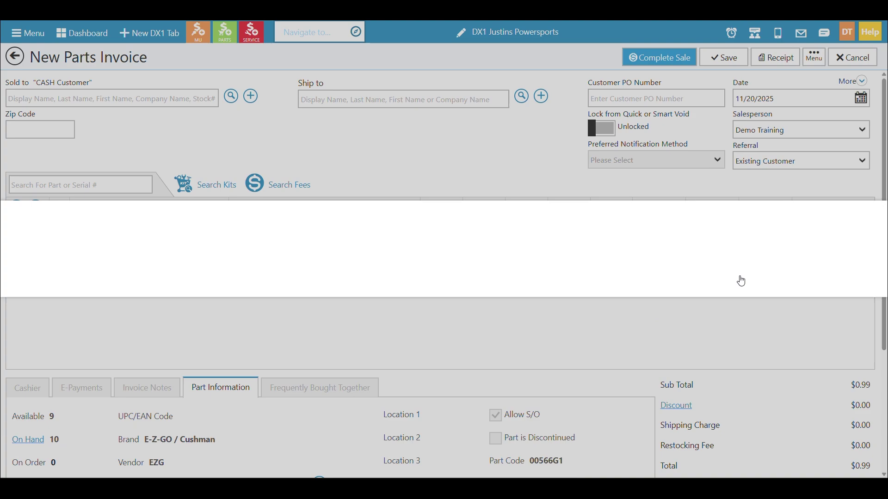
left_click(739, 278)
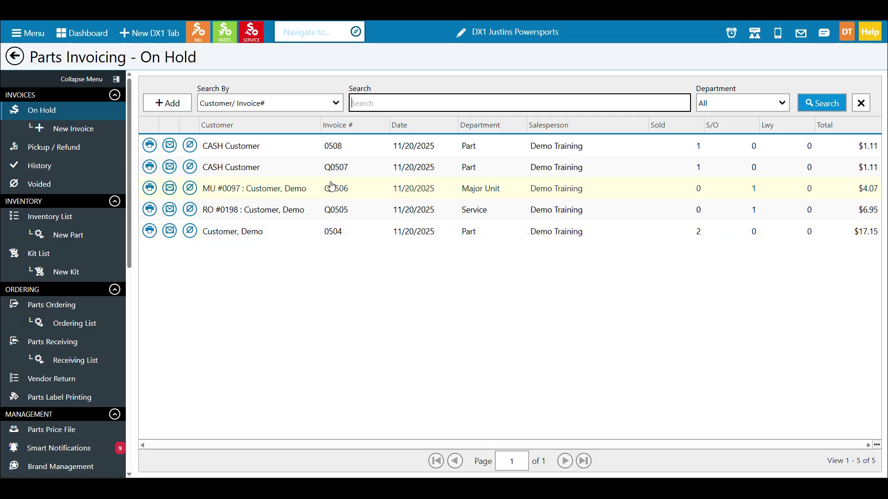
- Record a $1.11 VISA/MC/ATM Surcharge payment on the newest CASH Customer invoice, save it, and return to the on-hold list
left_click(456, 146)
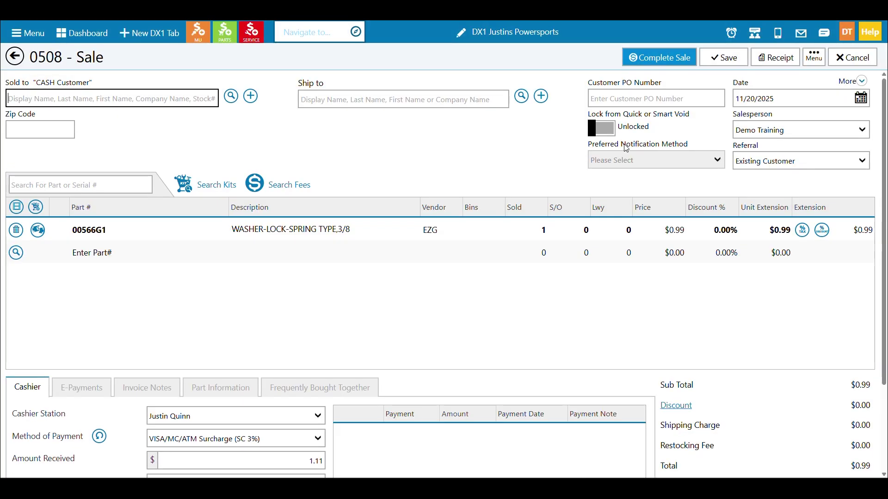
scroll(431, 262, "down", 1)
scroll(431, 262, "down", 1)
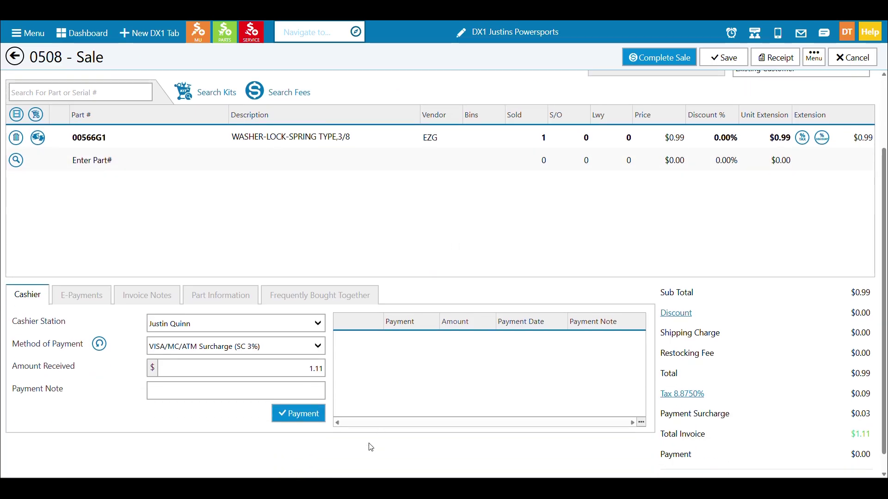
left_click(315, 415)
left_click(721, 56)
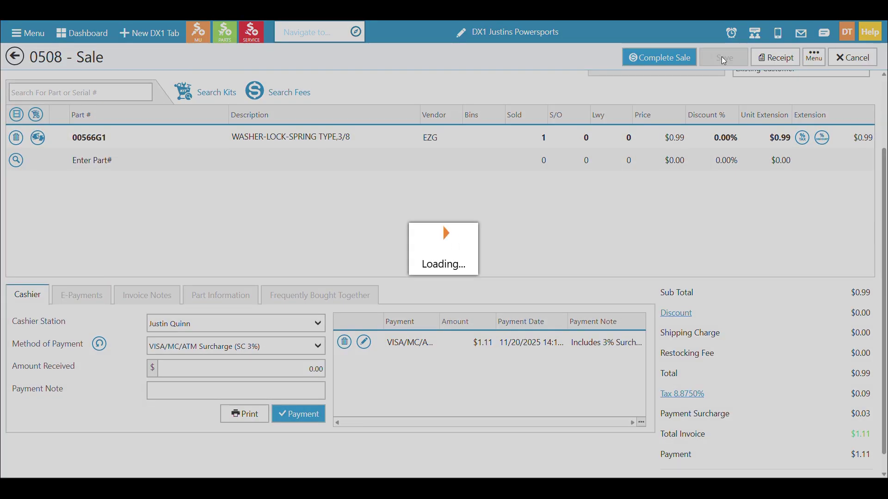
left_click(12, 57)
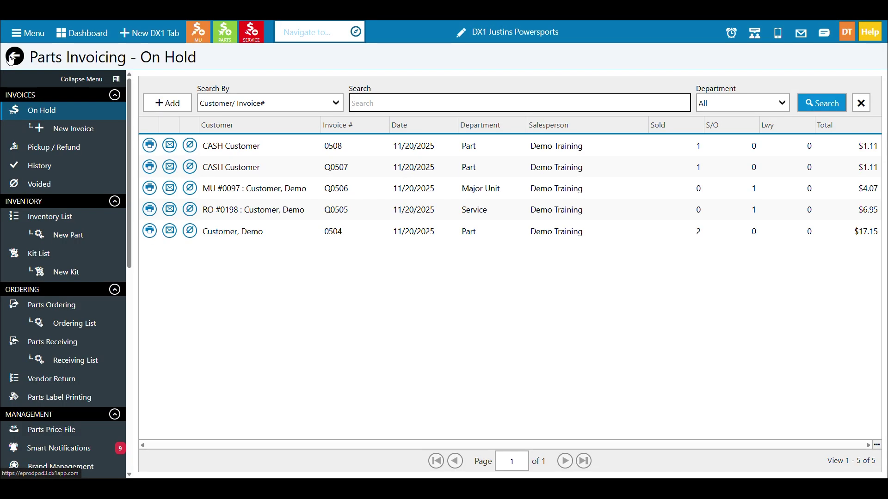
- Try to quick void the paid CASH Customer invoice, and void its sale with Reason 1 and a $1.11 VISA/MC/ATM Surcharge refund
left_click(190, 147)
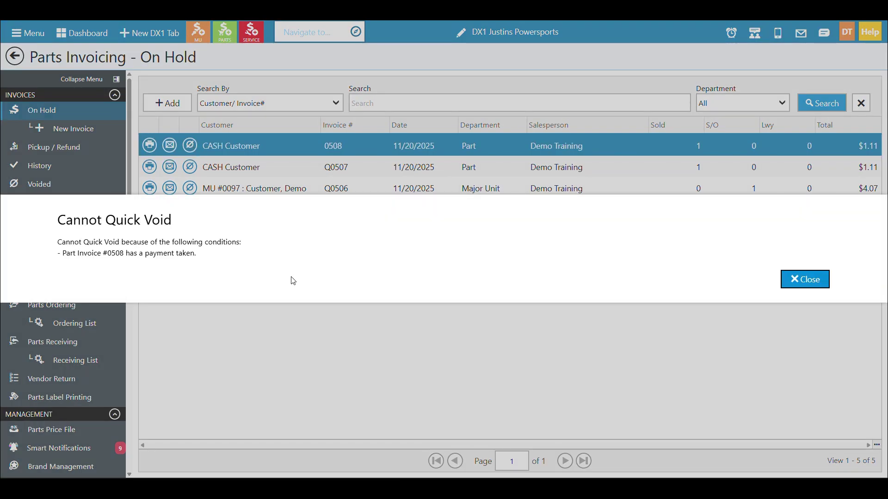
left_click(798, 280)
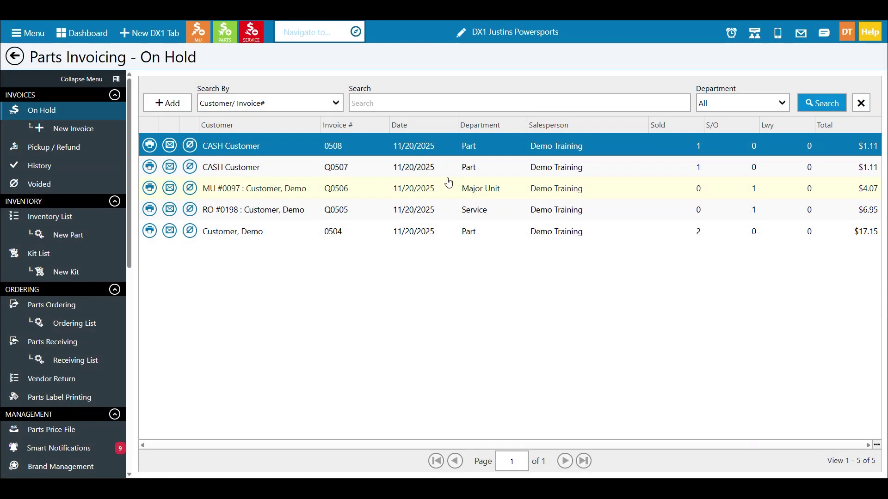
left_click(362, 147)
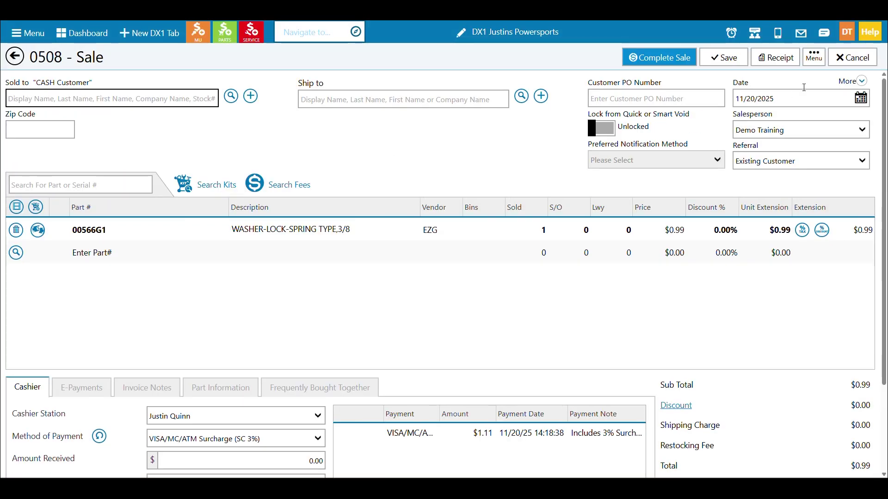
left_click(813, 57)
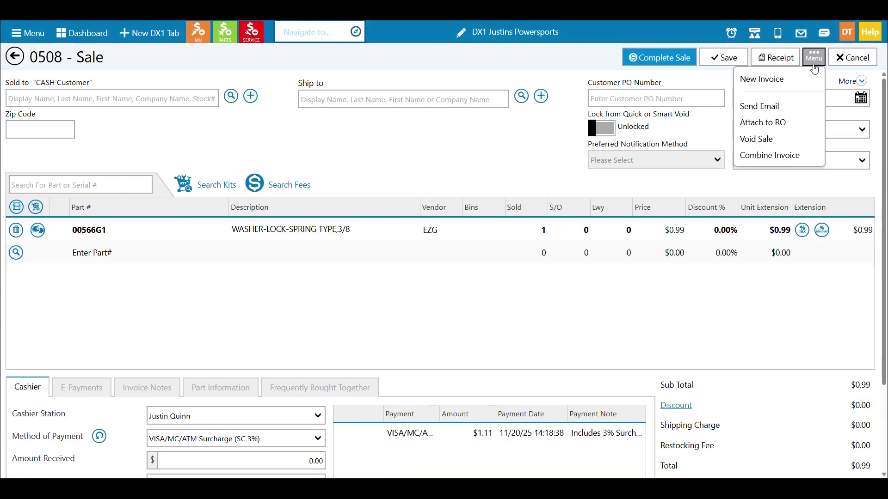
left_click(801, 138)
left_click(518, 306)
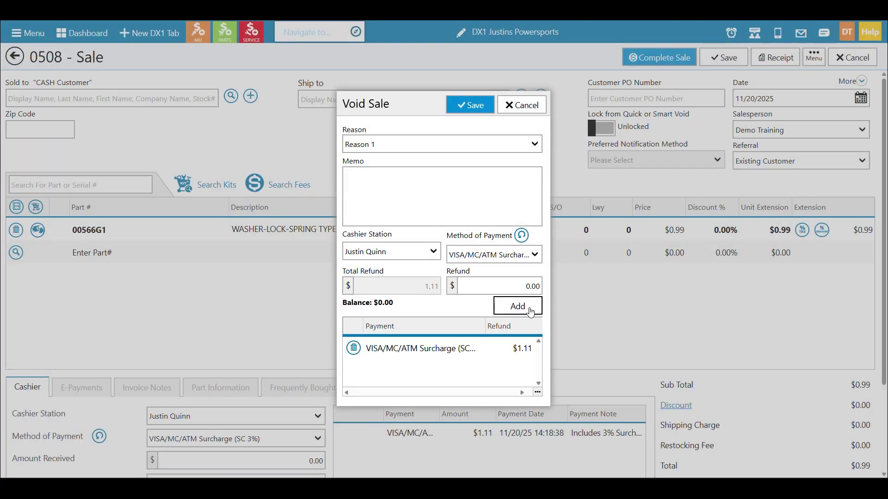
left_click(476, 106)
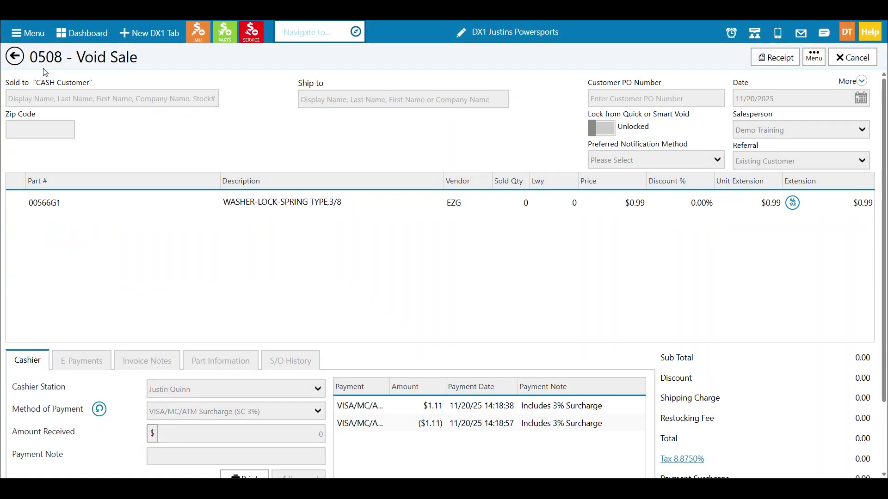
left_click(14, 57)
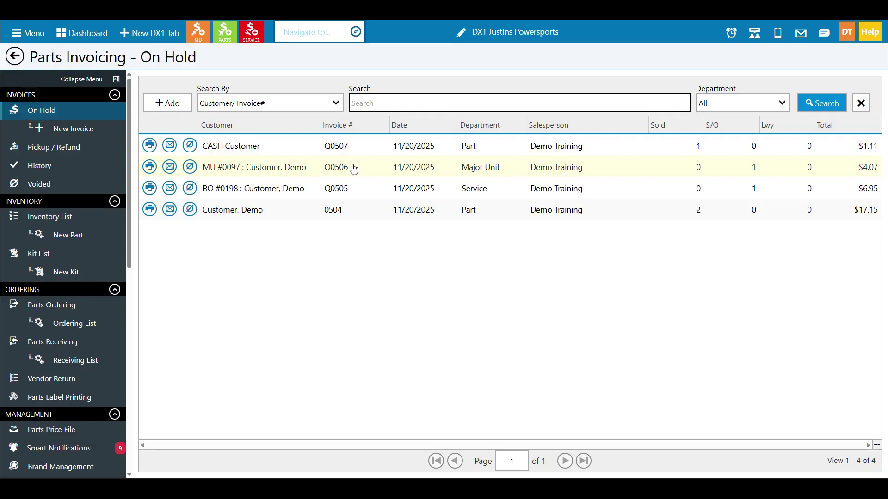
- Open the Pickup / Refund list and review its invoices and the Search By, Department and Status filter options
left_click(76, 154)
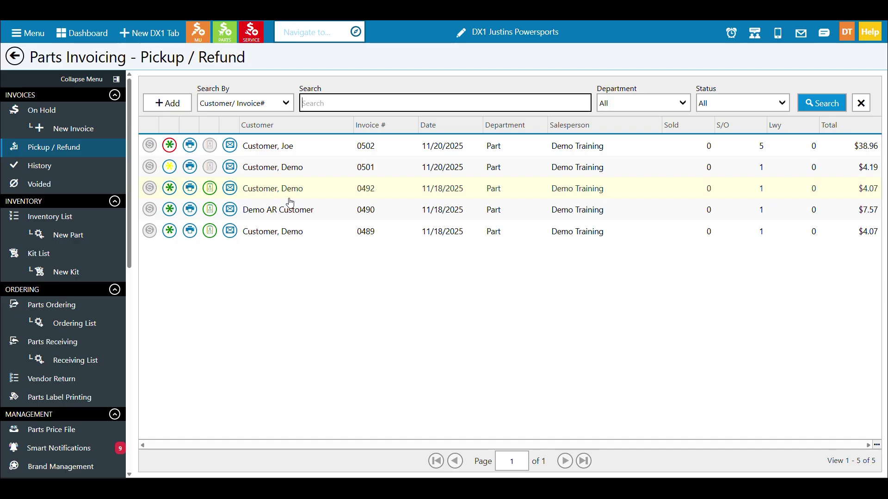
mouse_move(175, 151)
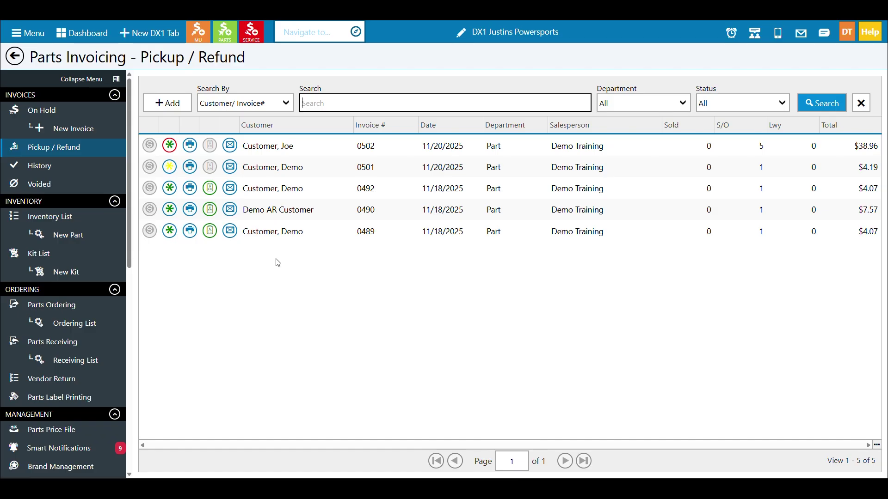
left_click(279, 110)
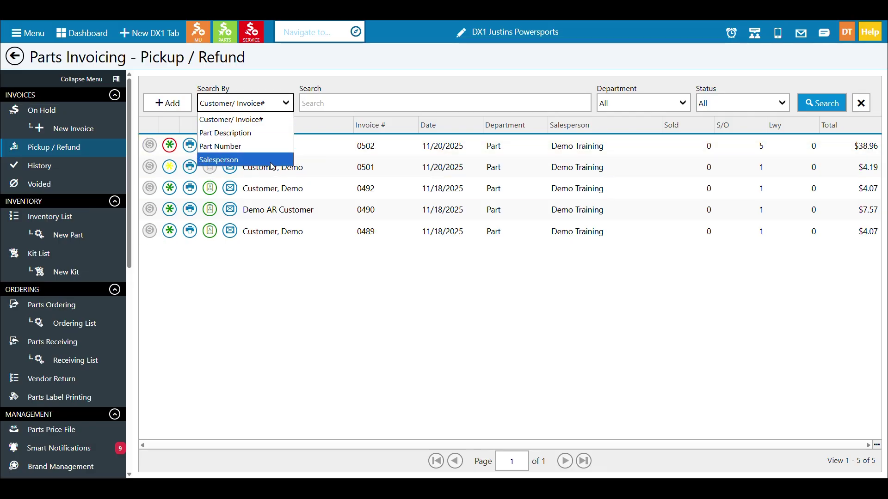
left_click(274, 119)
left_click(331, 101)
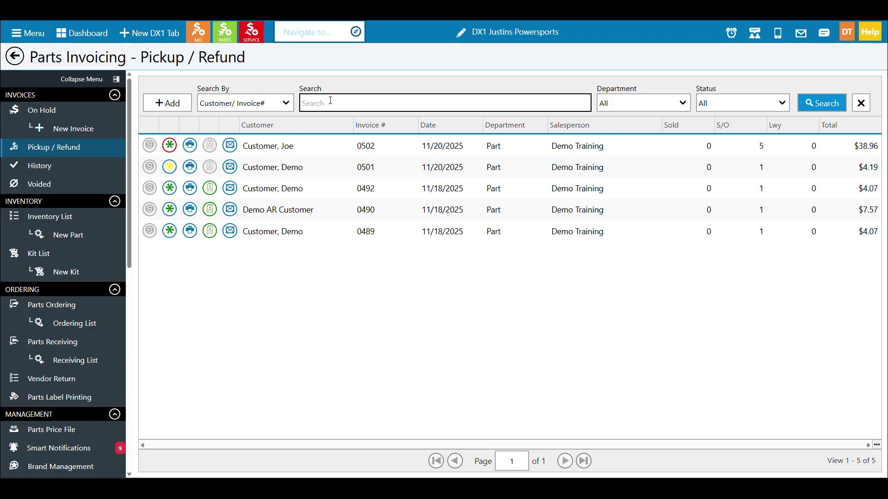
left_click(654, 104)
left_click(653, 103)
left_click(732, 108)
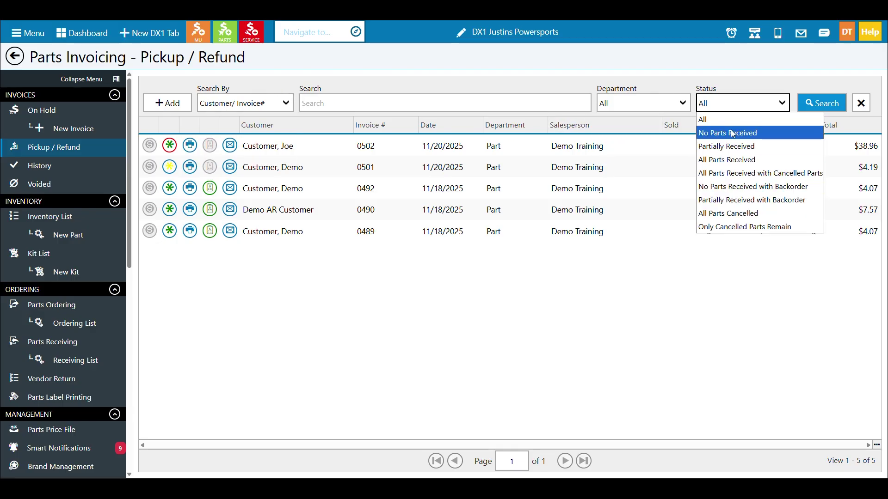
left_click(339, 362)
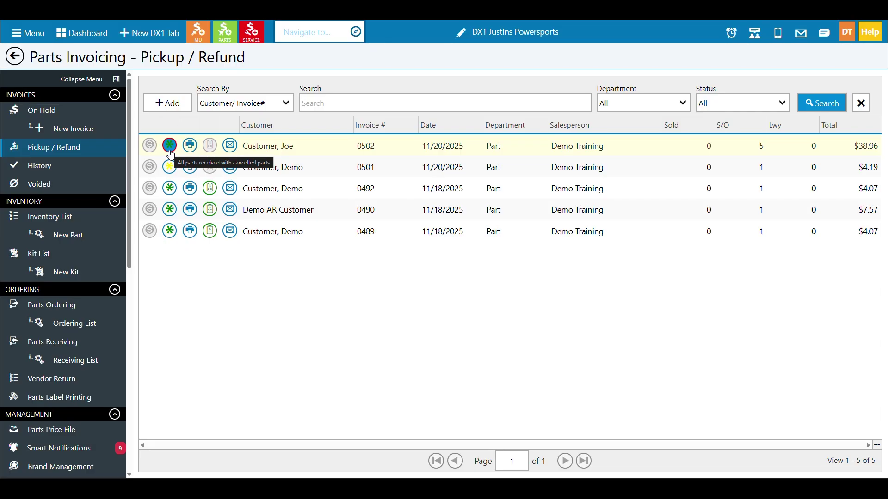
- Filter the Pickup / Refund list by the All Parts Received with Cancelled Parts status, and reset the status filter to All
left_click(719, 106)
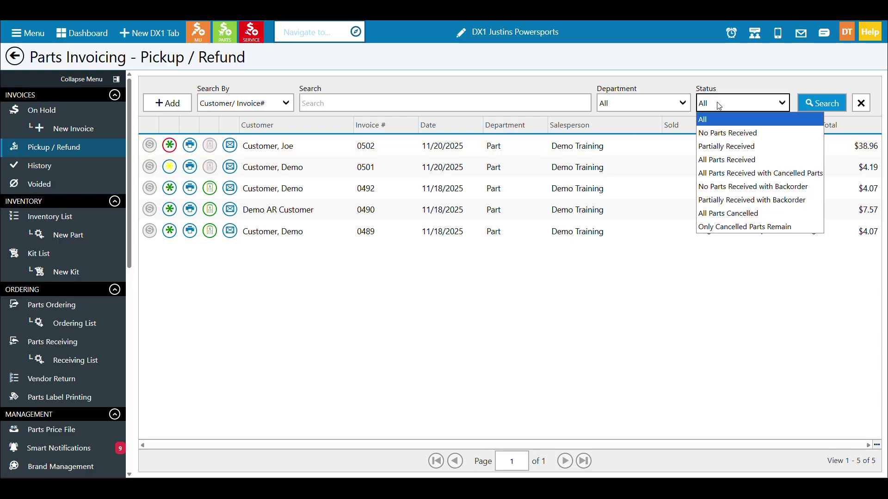
left_click(738, 173)
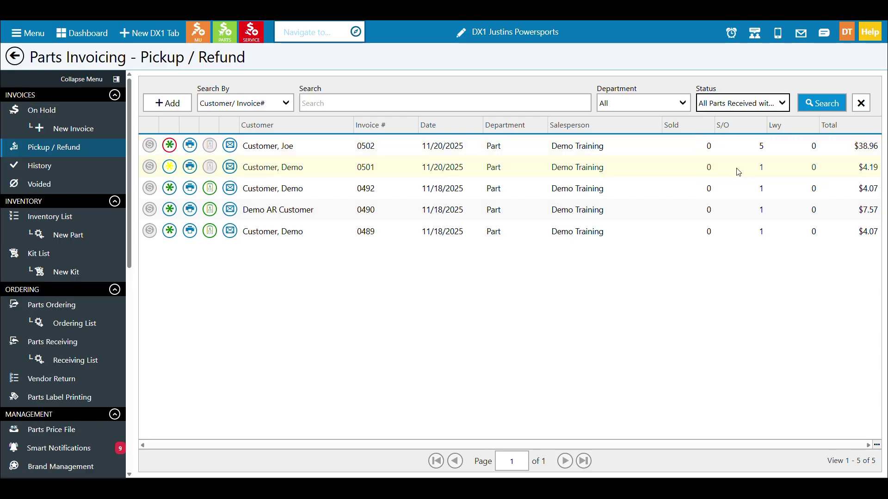
left_click(811, 109)
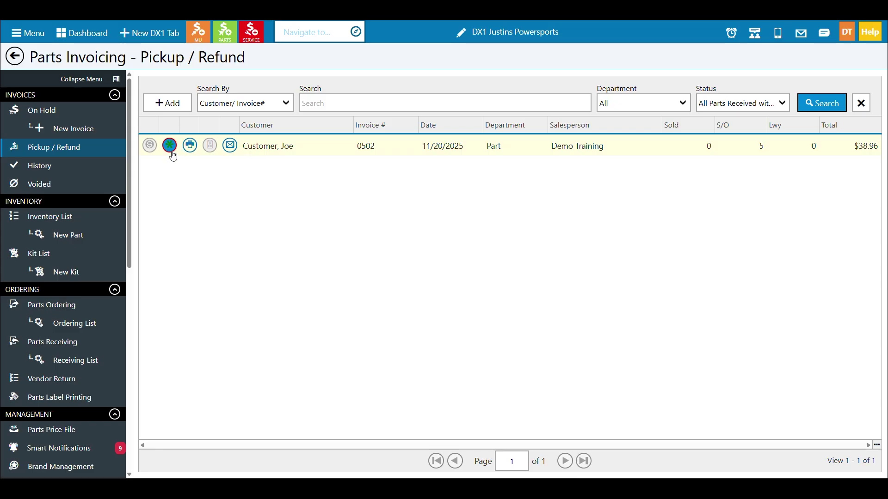
left_click(773, 107)
left_click(757, 118)
left_click(838, 101)
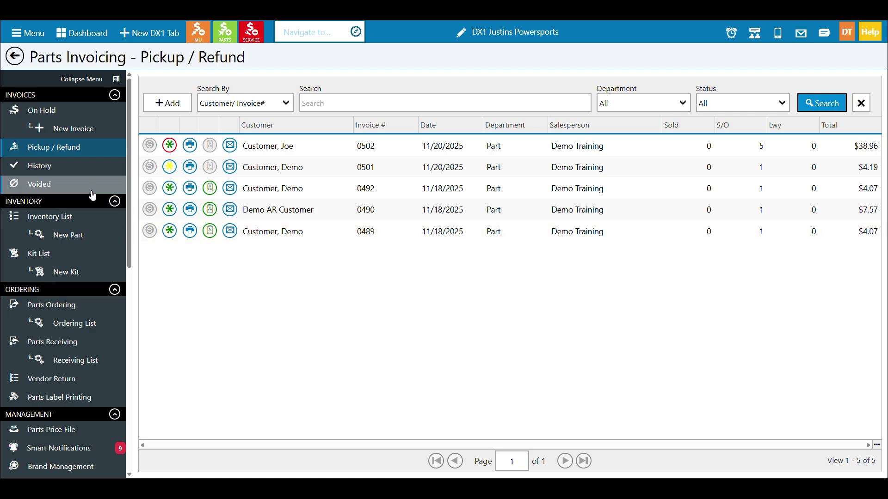
- Compare the completed invoices in History with the Pickup / Refund list, ending on History
left_click(91, 173)
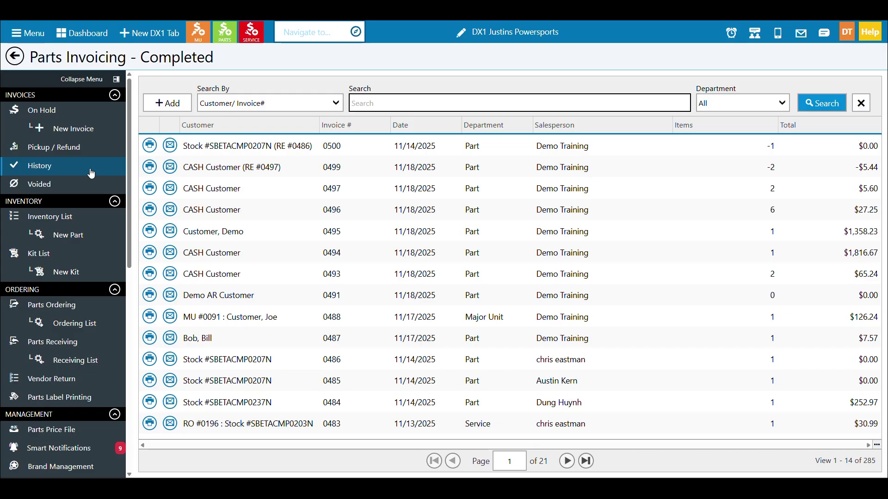
left_click(79, 153)
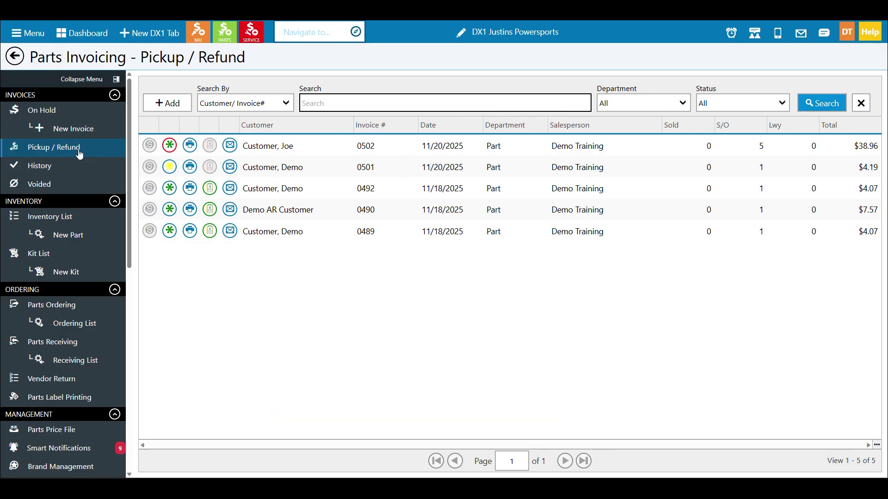
left_click(55, 173)
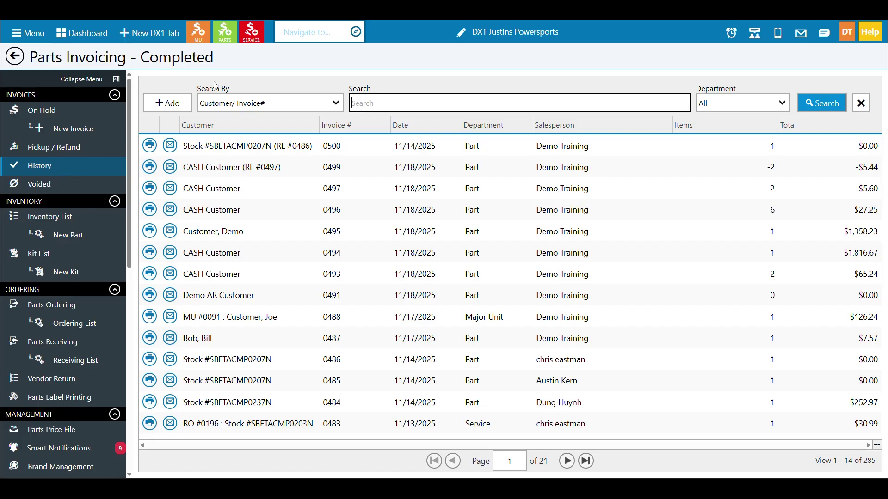
- Start a new parts invoice for part 28-1111 with a sold quantity of -1, and discard it
left_click(226, 34)
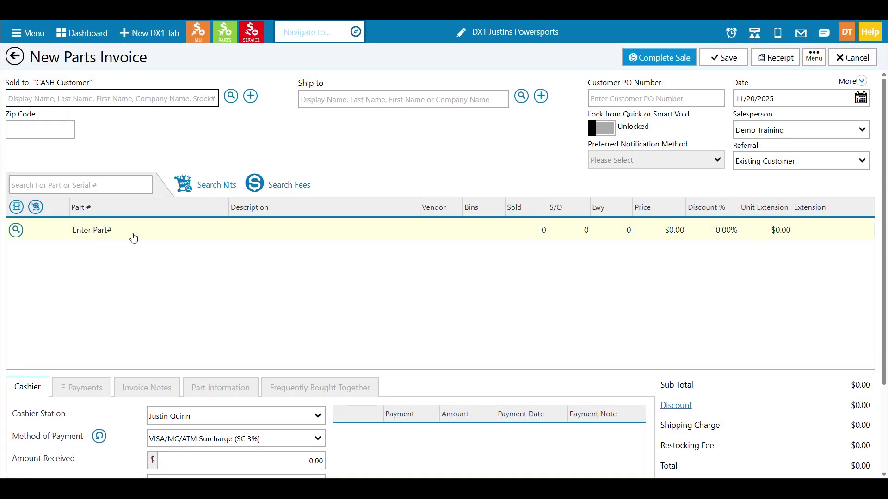
left_click(134, 231)
type("28-1111")
key("Return")
type("-1")
key("Return")
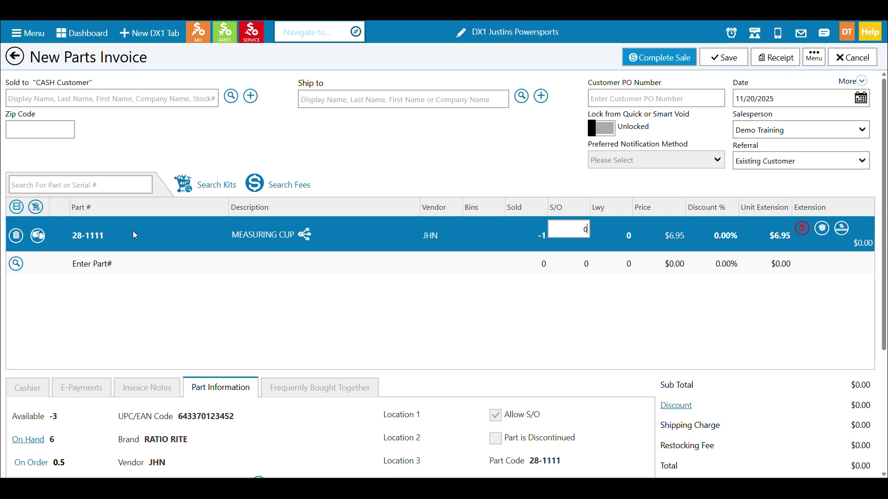
key("Return")
key("Return")
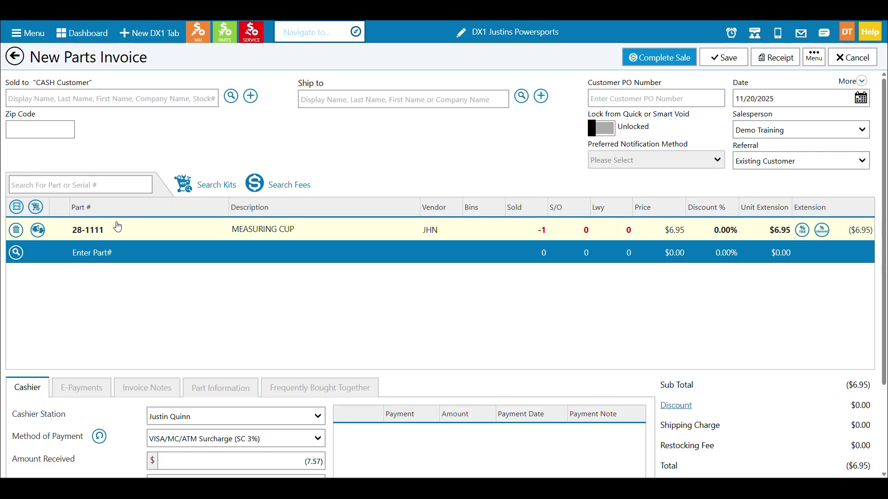
left_click(15, 56)
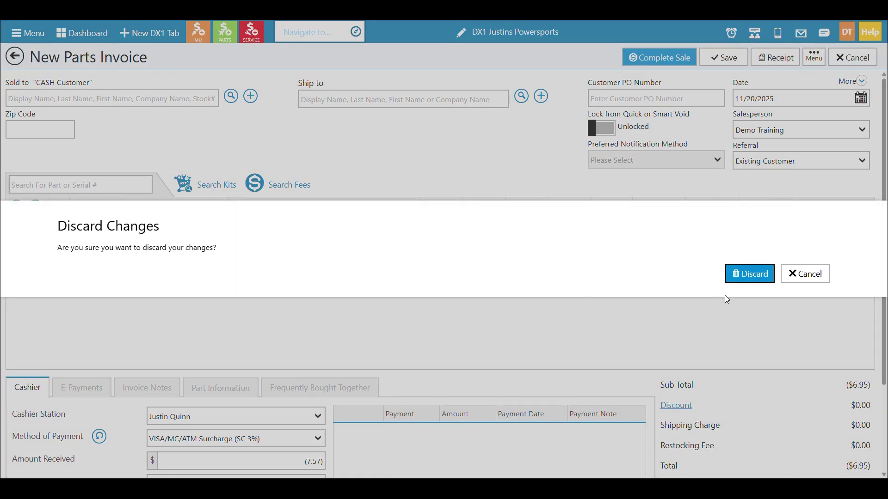
left_click(748, 277)
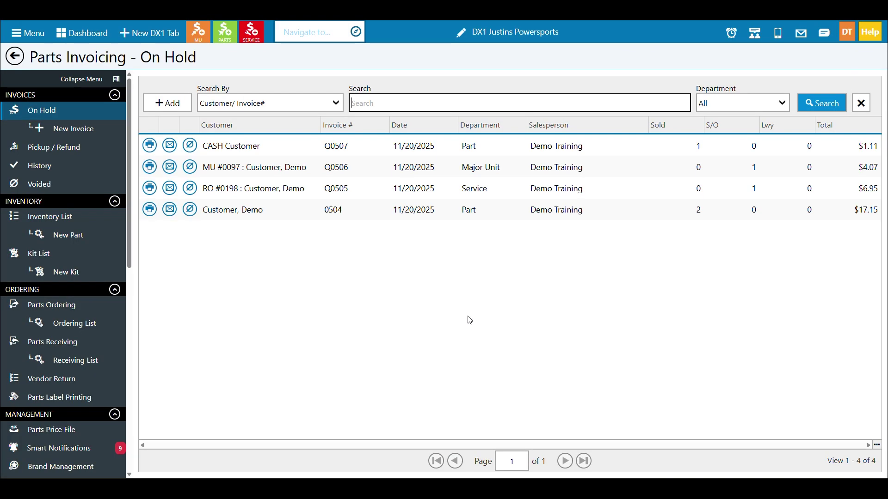
- Examine the returned items on the $5.60 CASH Customer invoice from History, and cancel its return
left_click(95, 168)
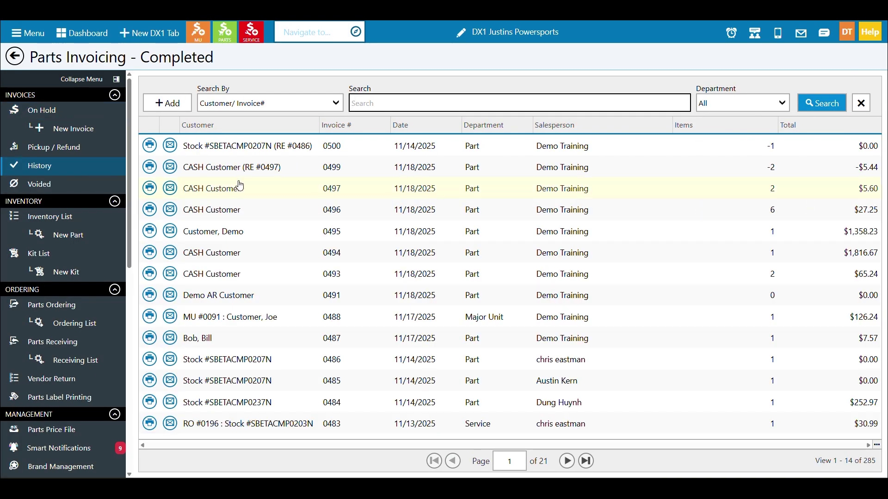
left_click(279, 195)
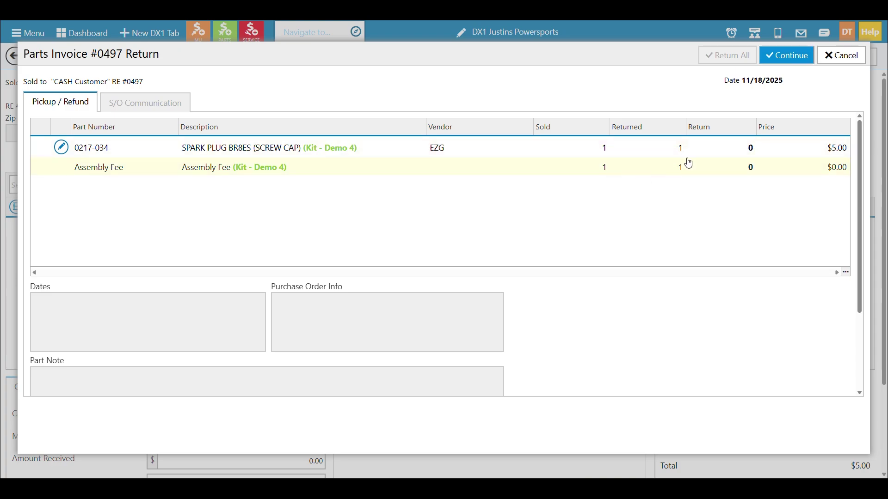
left_click(843, 56)
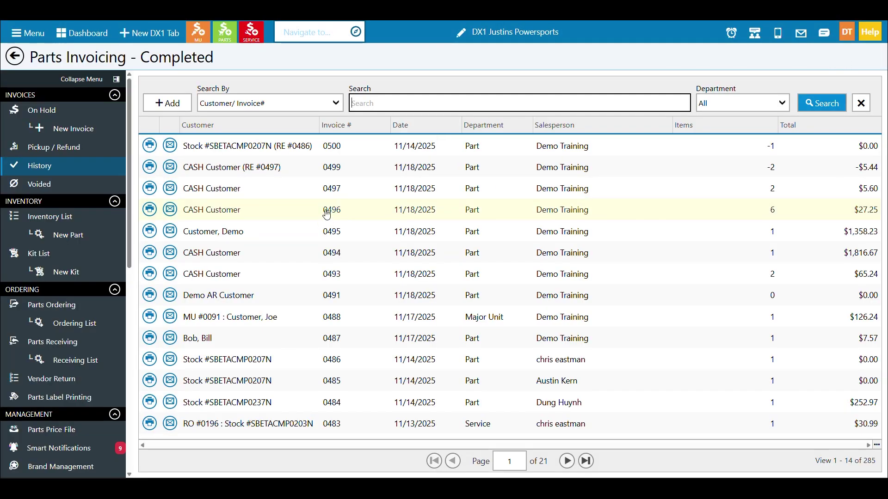
- Start a return from the completed 11/17/2025 invoice totalling $7.57, with a return quantity of -1 for measuring cup 28-1111
left_click(329, 341)
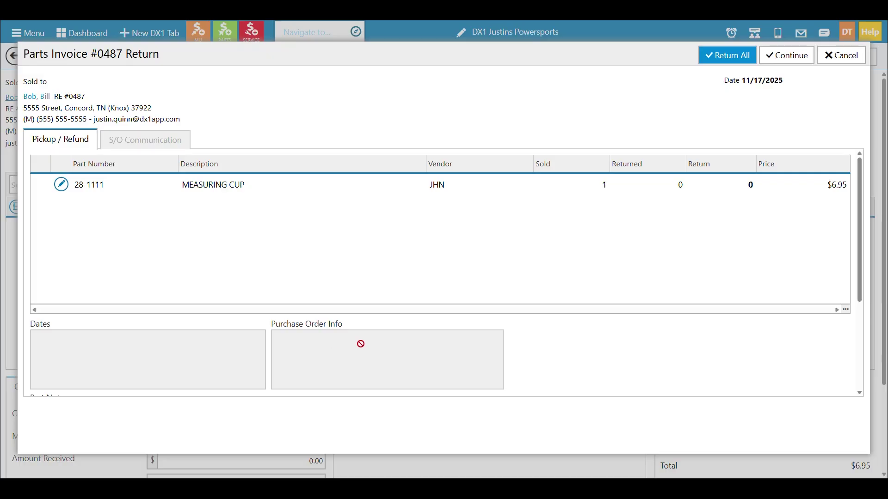
left_click(738, 188)
type("-1")
key("Tab")
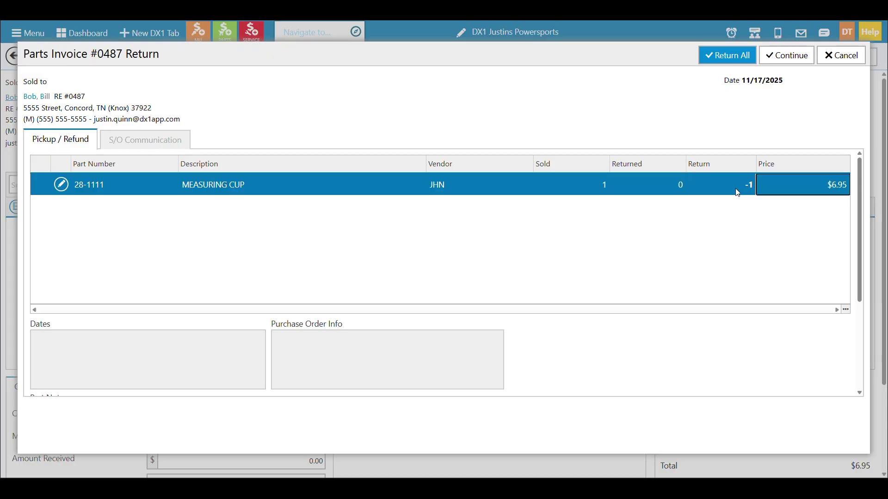
left_click(792, 61)
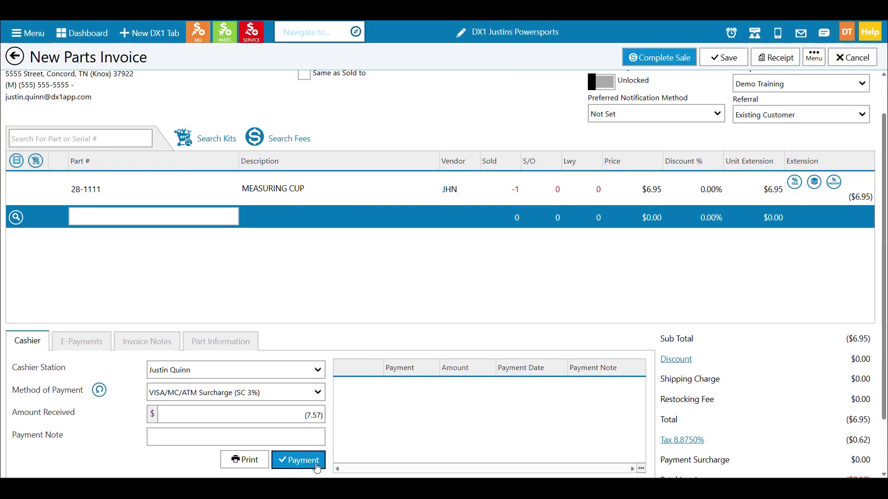
- Record the $7.57 VISA/MC/ATM Surcharge refund and complete the return without sending or printing a receipt
left_click(298, 460)
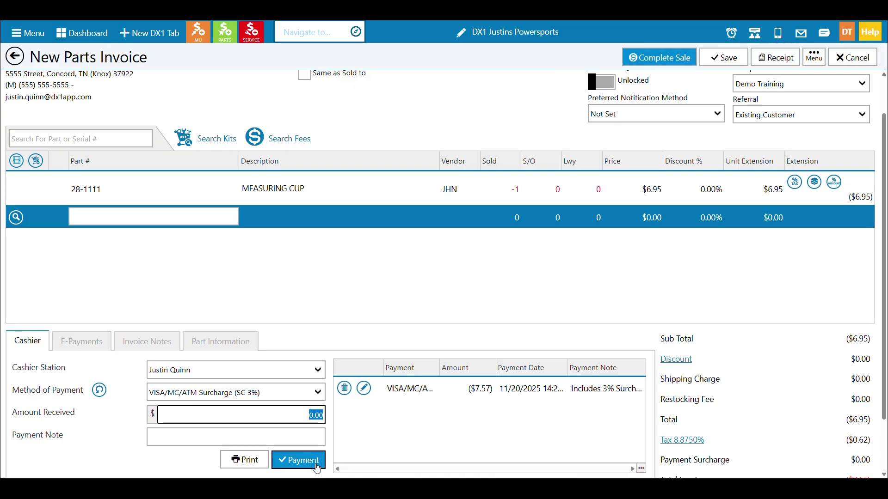
left_click(656, 58)
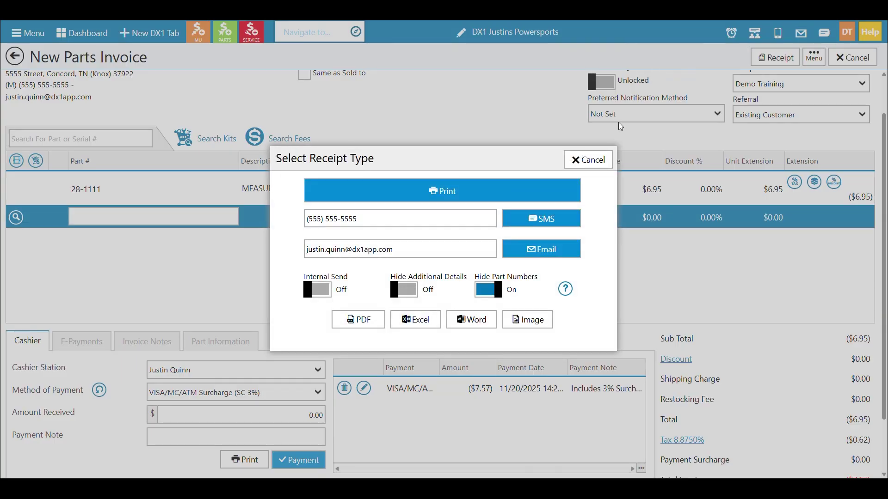
left_click(596, 160)
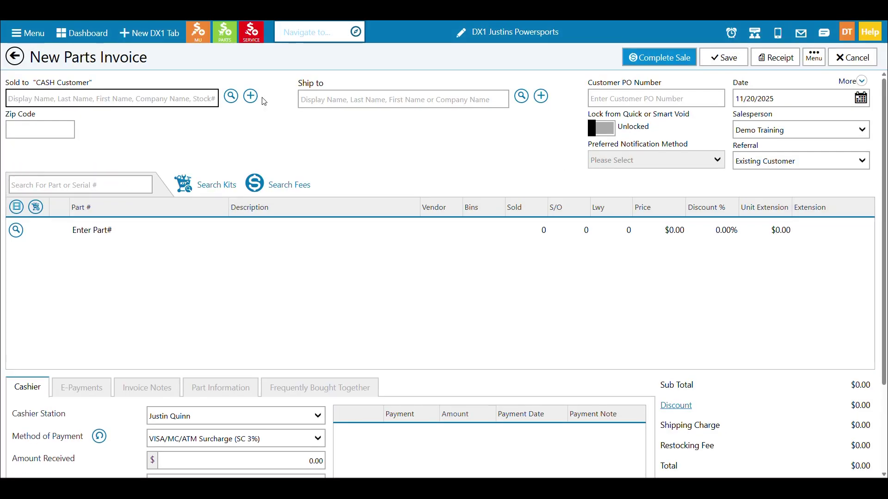
- Return to the completed invoices and search them by the customer's last name
left_click(15, 57)
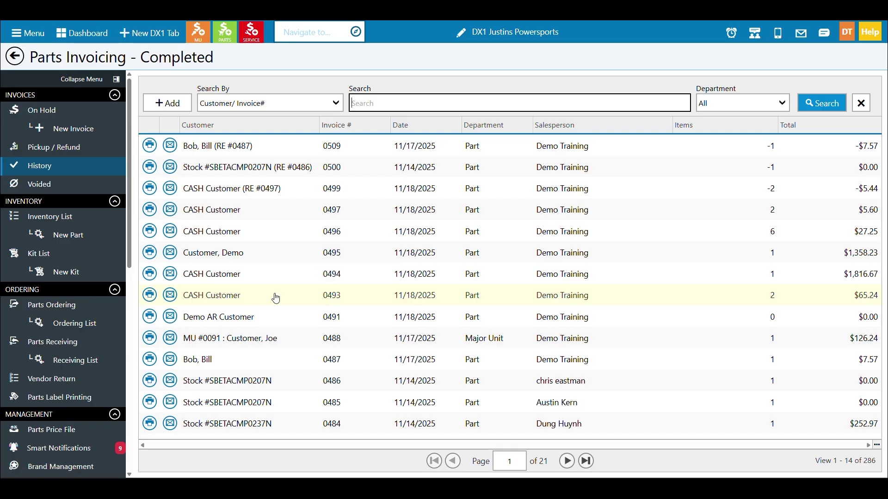
type("Quinn")
key("Return")
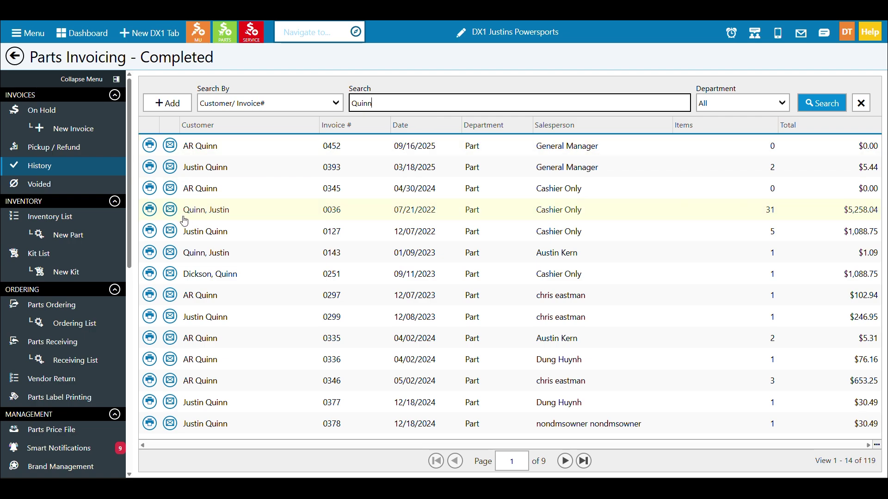
- View the receipt options for the 03/18/2025 invoice with Internal Send switched on, and cancel without sending
left_click(150, 169)
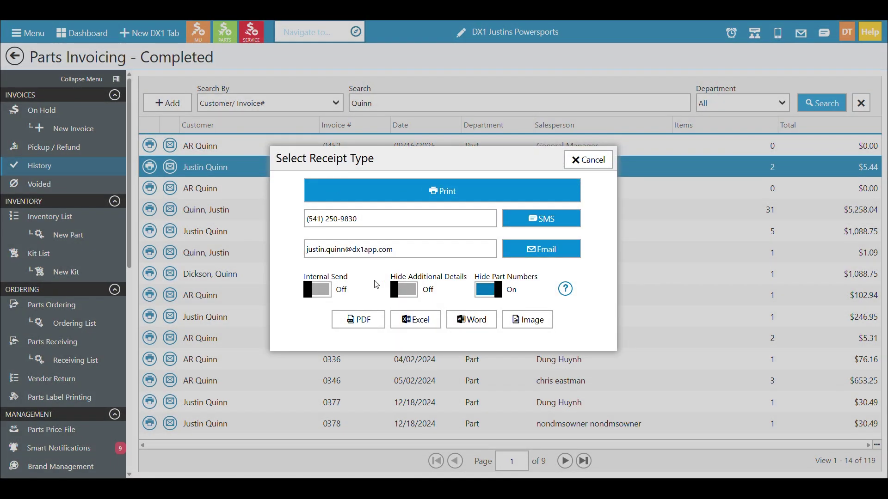
left_click(317, 289)
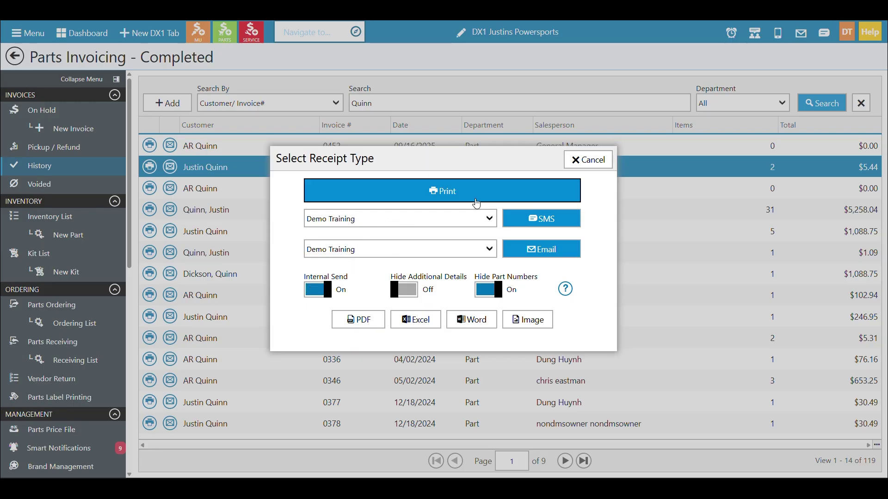
left_click(586, 161)
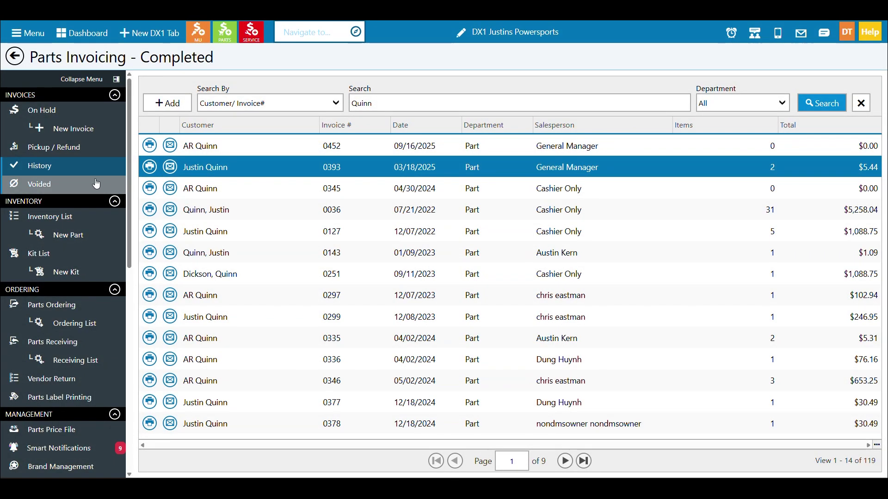
- Open the voided invoices and filter the customer search to the Service department
left_click(66, 185)
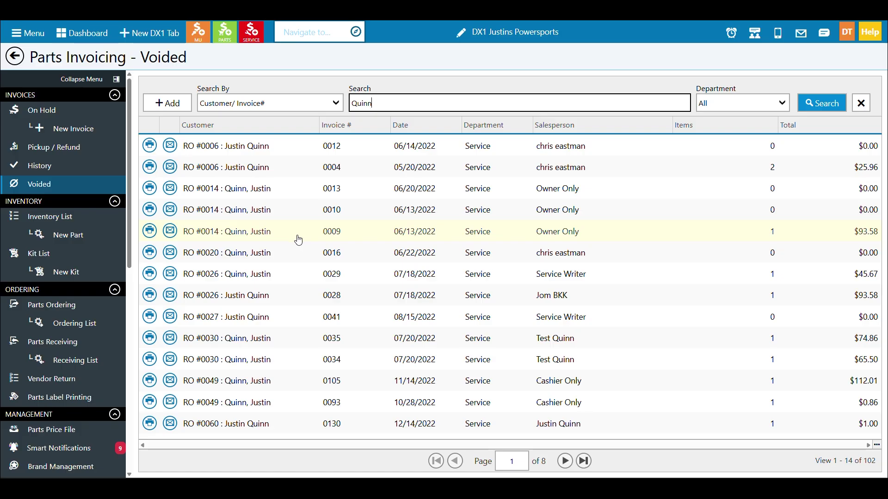
left_click(732, 107)
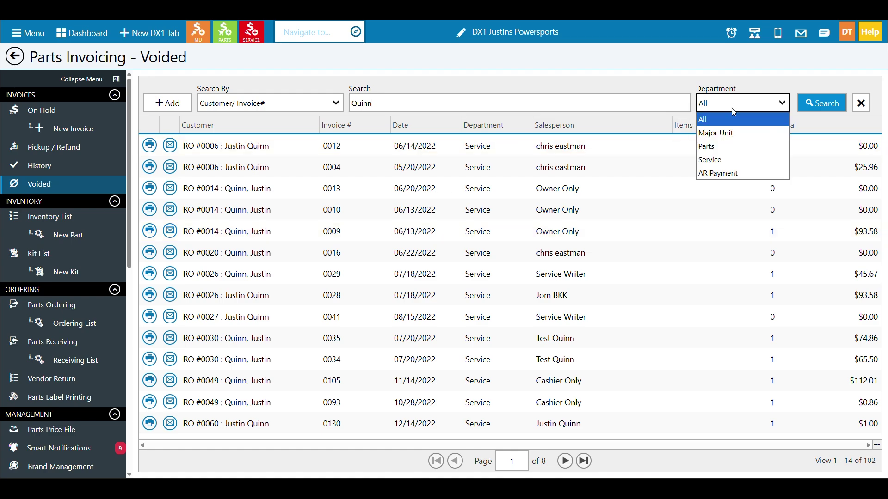
left_click(735, 157)
left_click(823, 104)
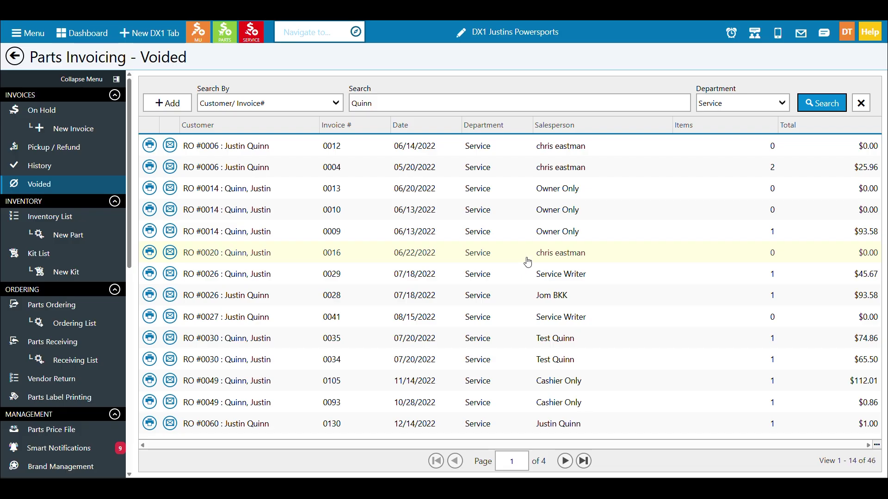
- Open the voided Service invoice dated 06/22/2022, view its receipt options, and cancel without sending or printing
left_click(532, 255)
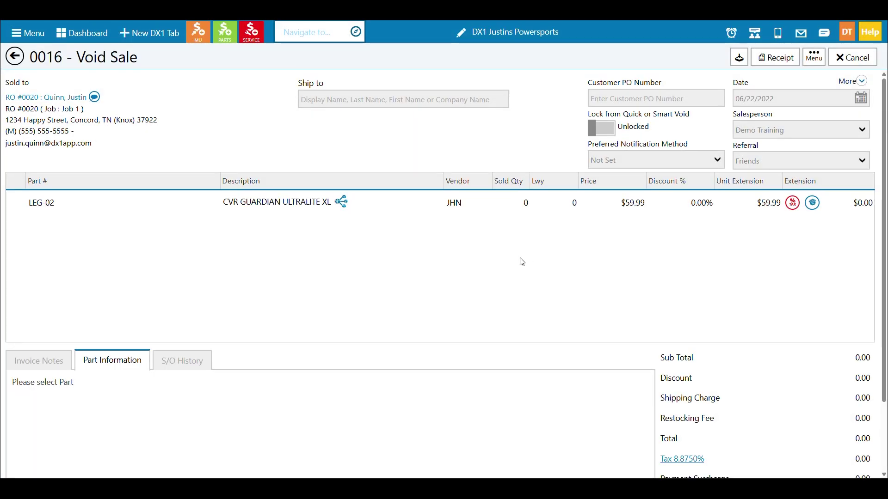
left_click(786, 60)
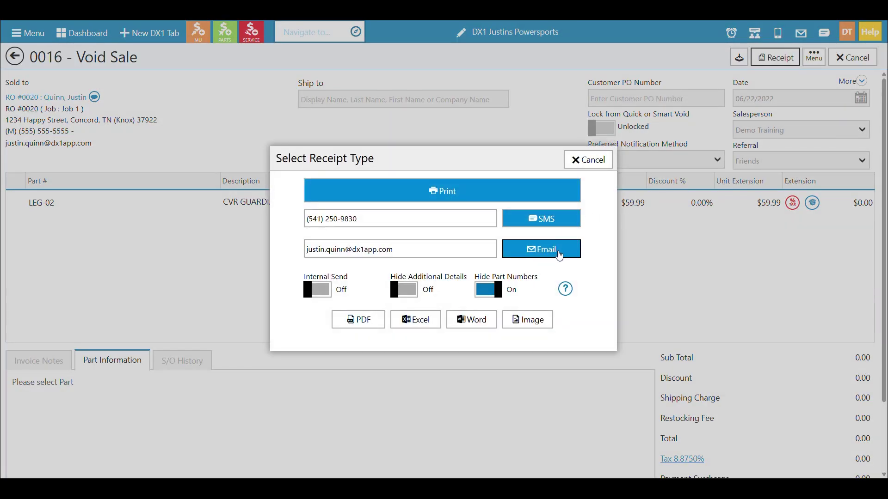
left_click(634, 159)
- View the Send Email form for the voided invoice, cancel it without sending, and return to the voided list
left_click(813, 61)
left_click(801, 105)
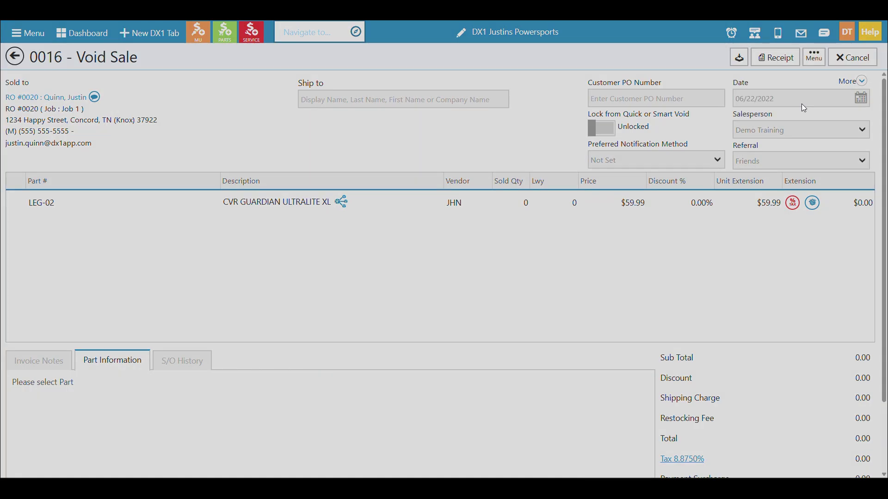
left_click(803, 273)
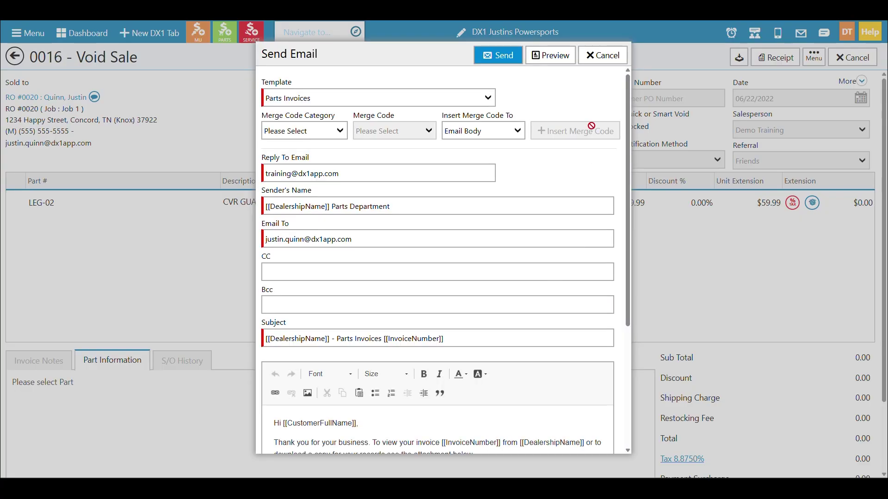
left_click(601, 62)
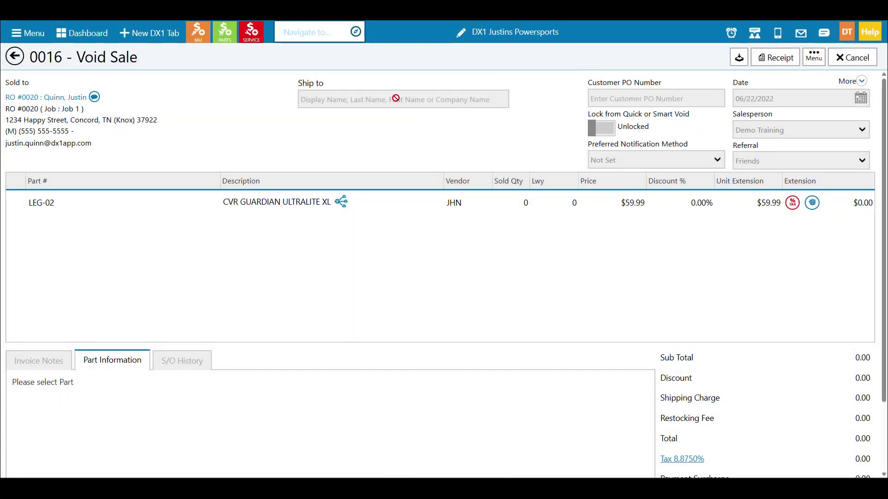
left_click(17, 61)
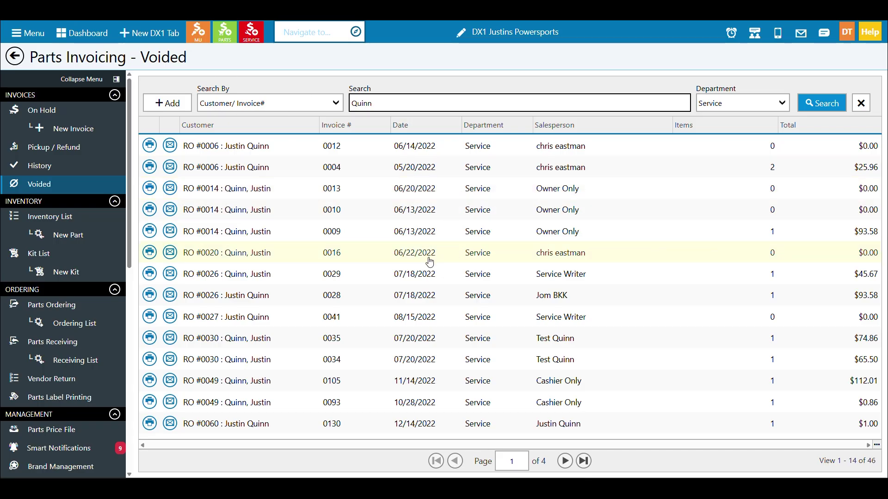
- Clear the customer search on the voided Service invoices and open the Pickup / Refund invoices
double_click(389, 105)
key("BackSpace")
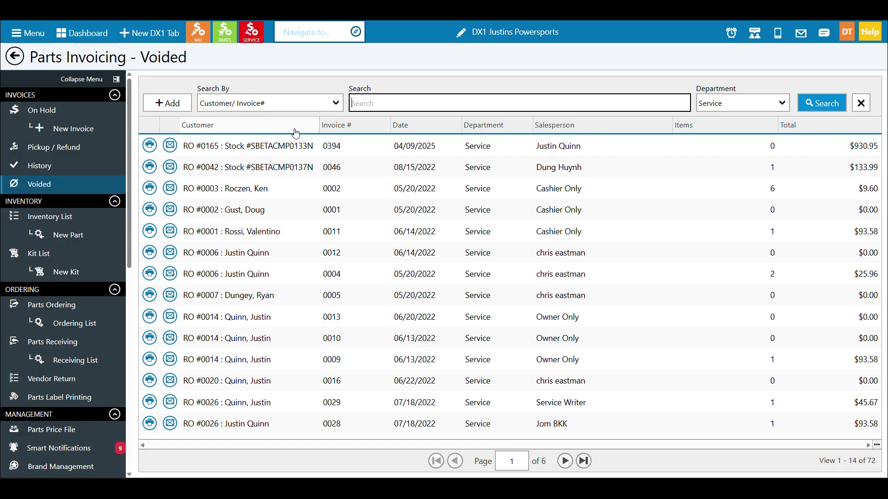
left_click(108, 150)
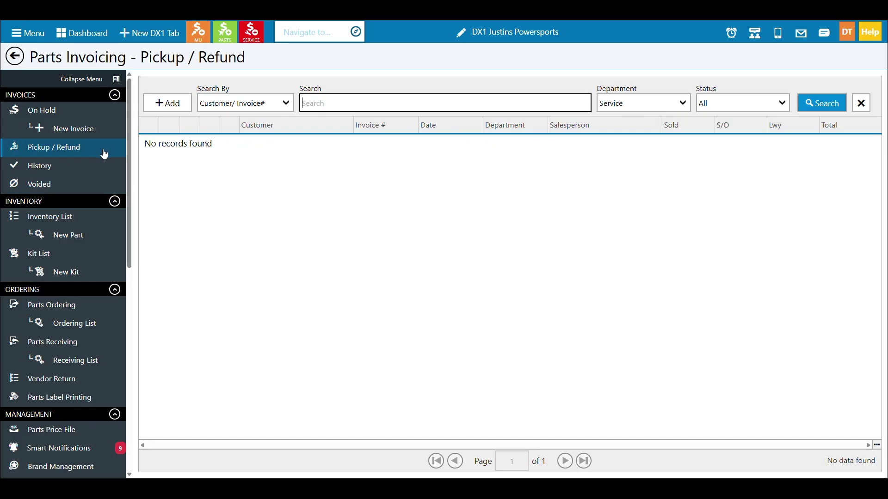